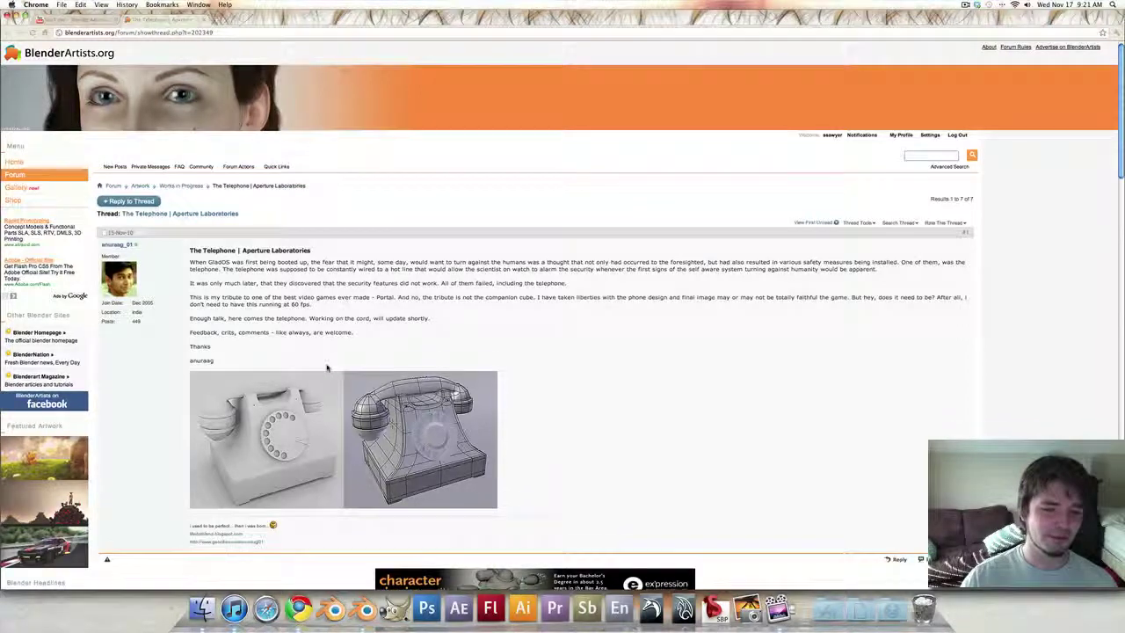
Step: Examine the telephone reference renders in the forum thread, enlarging the wireframe image with the cord
scroll(327, 368, down, 3)
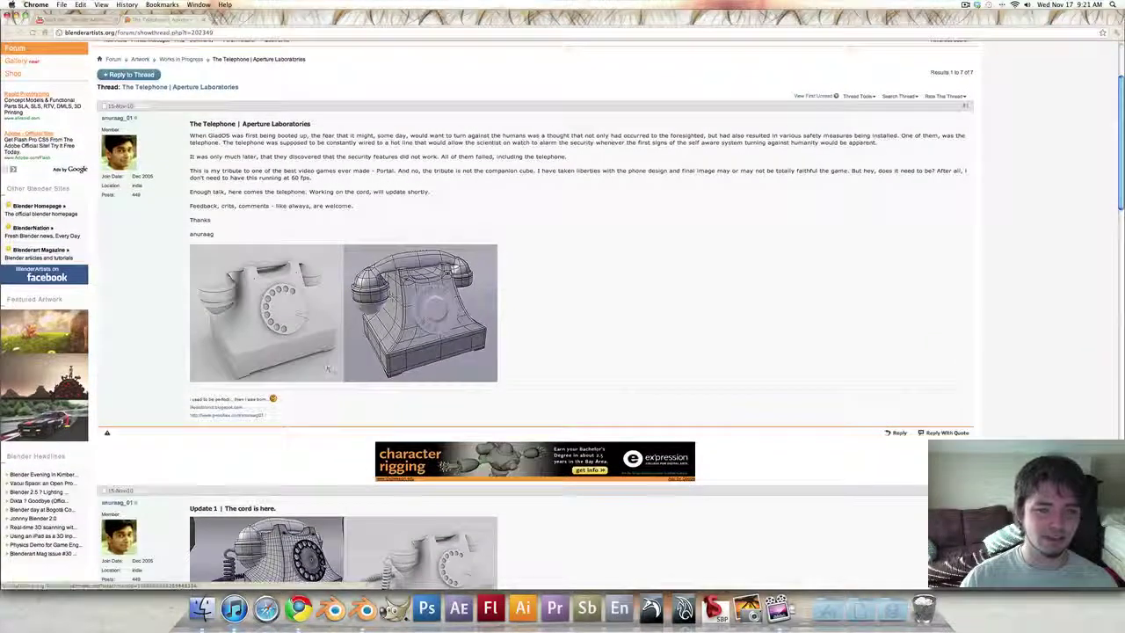
scroll(325, 361, down, 3)
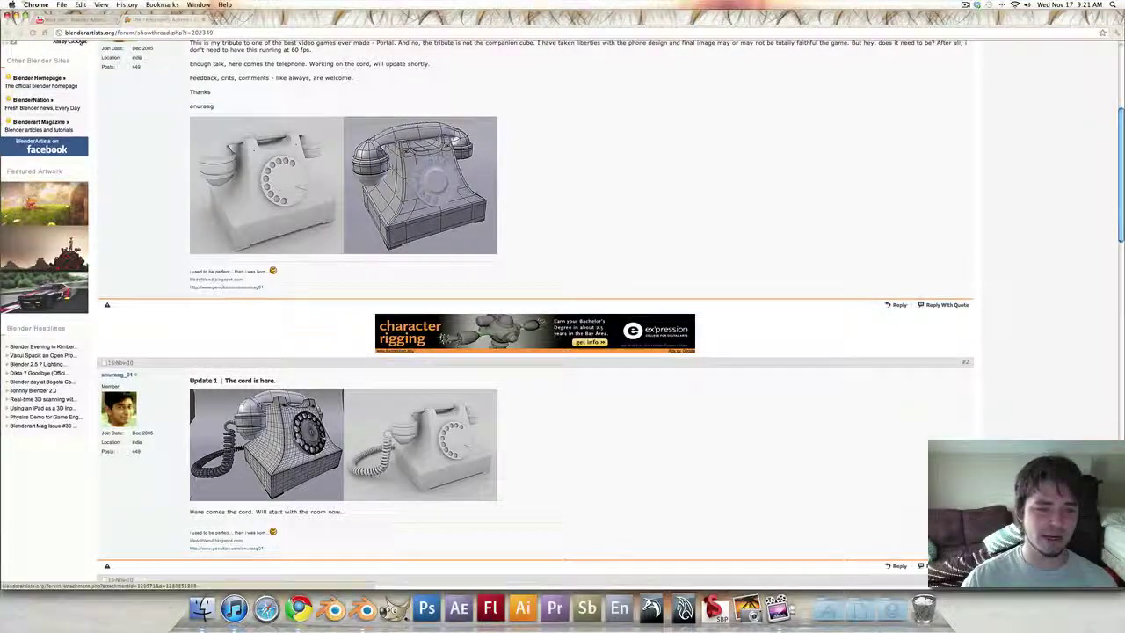
click(297, 440)
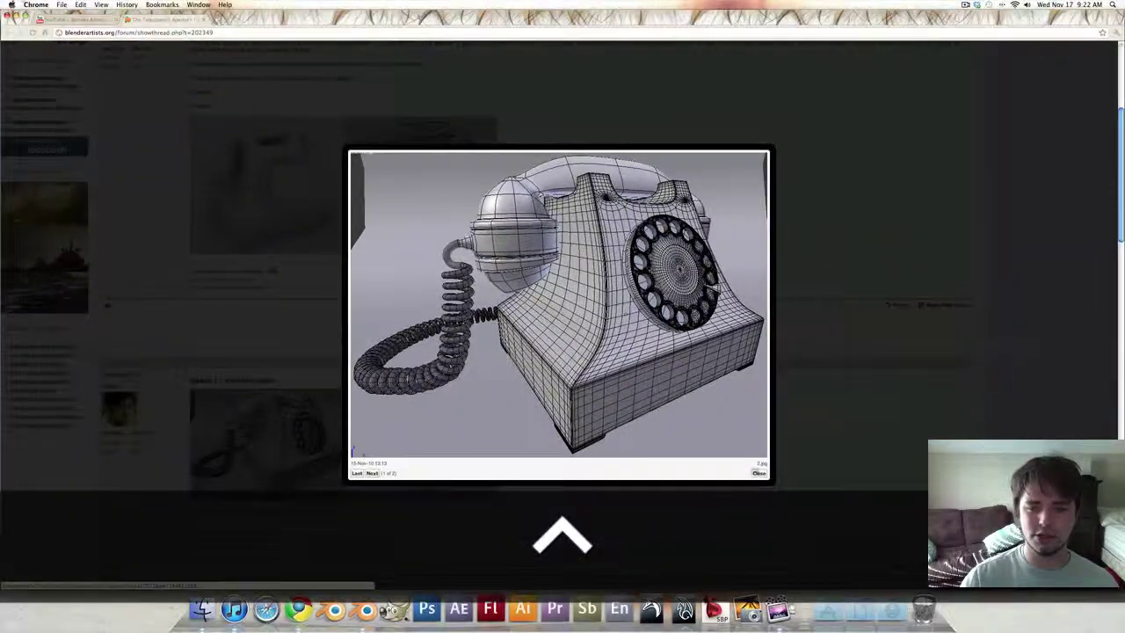
click(758, 473)
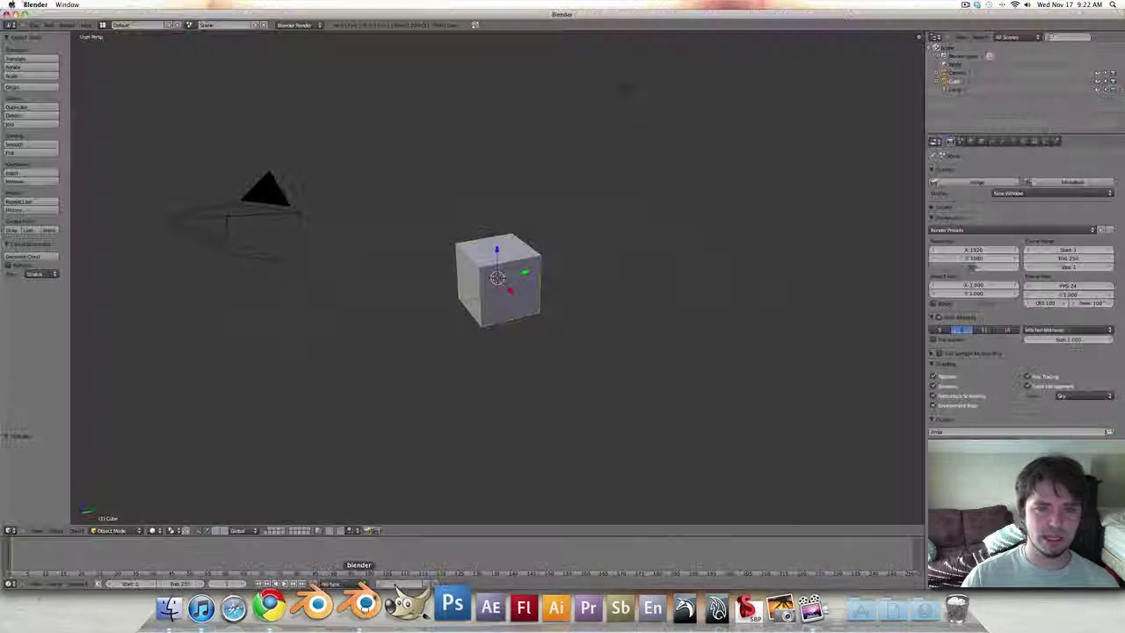
Step: In Blender, delete the default cube and add a Bezier circle curve at the scene's centre
key(x)
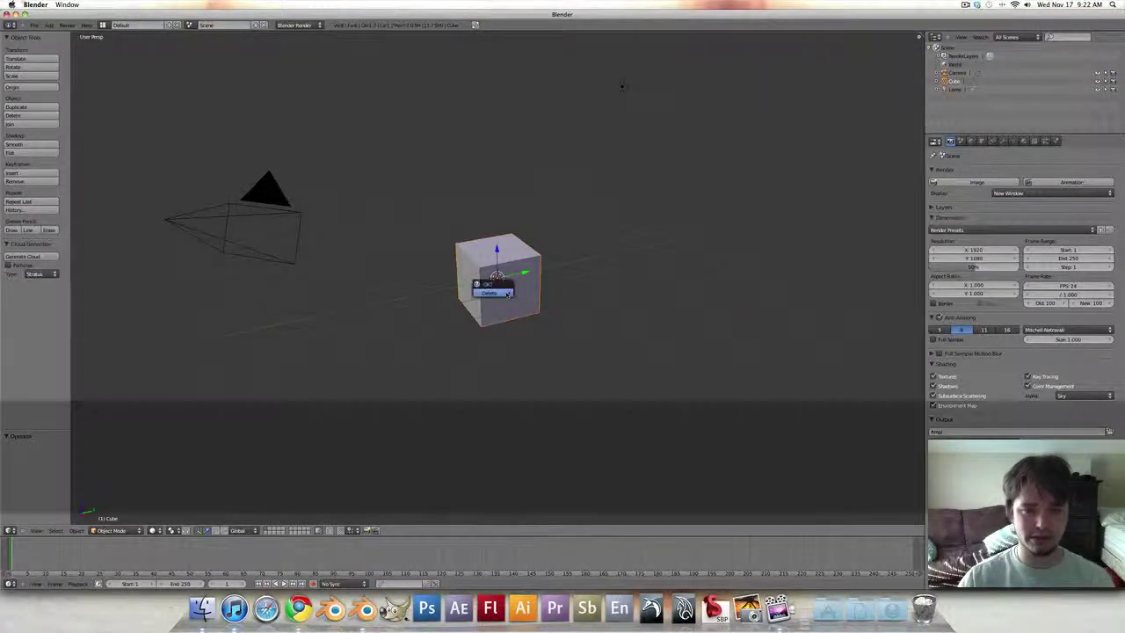
click(507, 294)
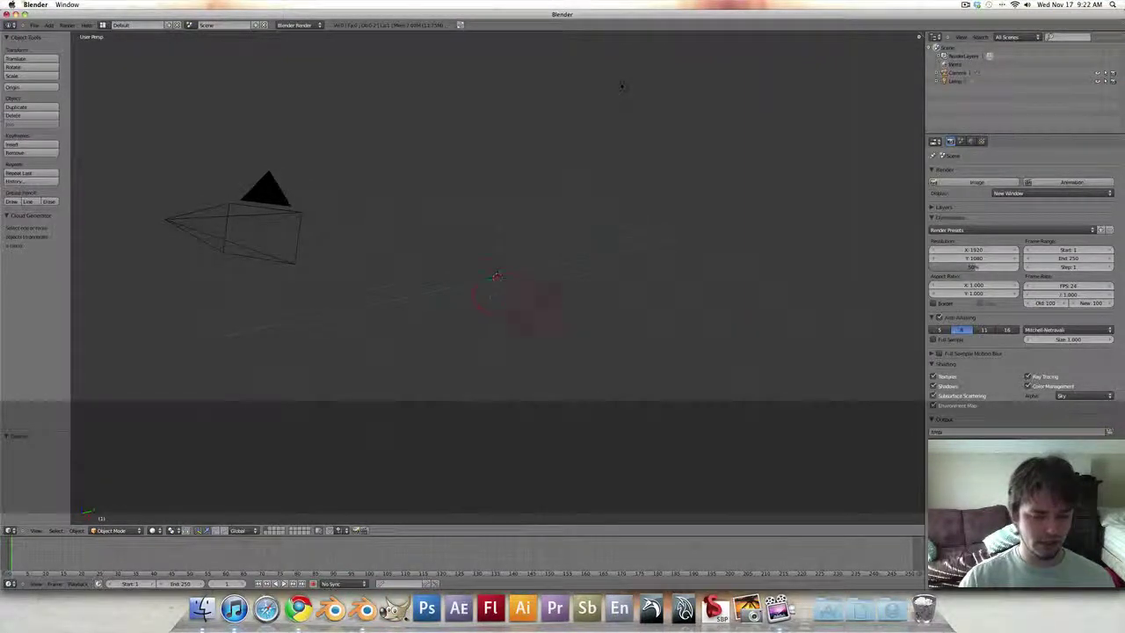
key(shift+a)
click(536, 302)
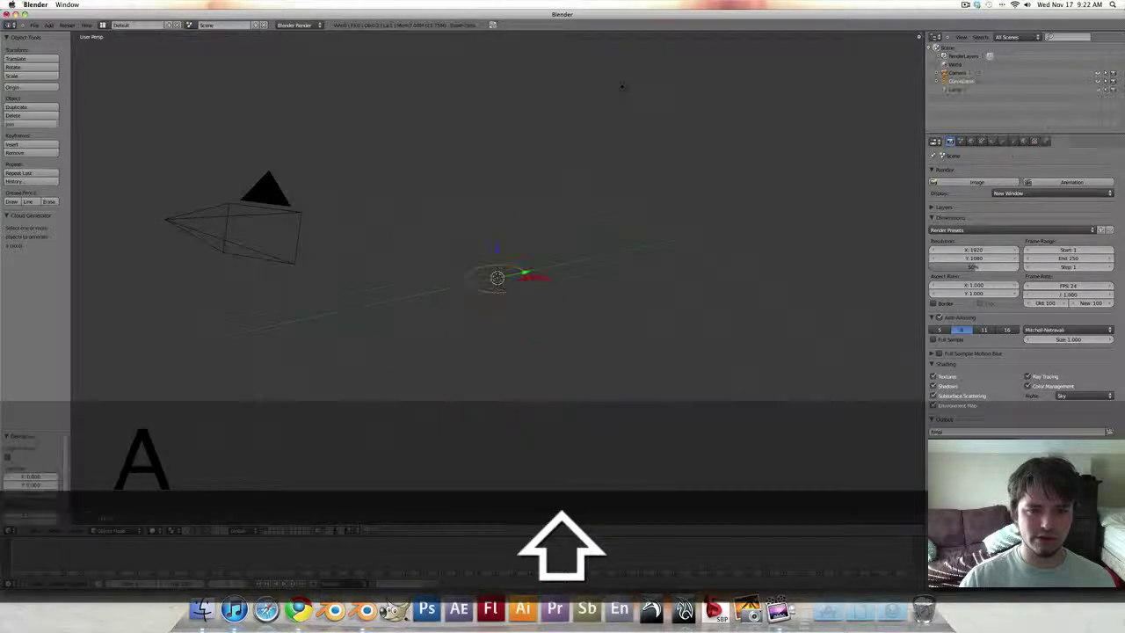
Step: Set the circle curve's preview resolution U to 4
click(1013, 141)
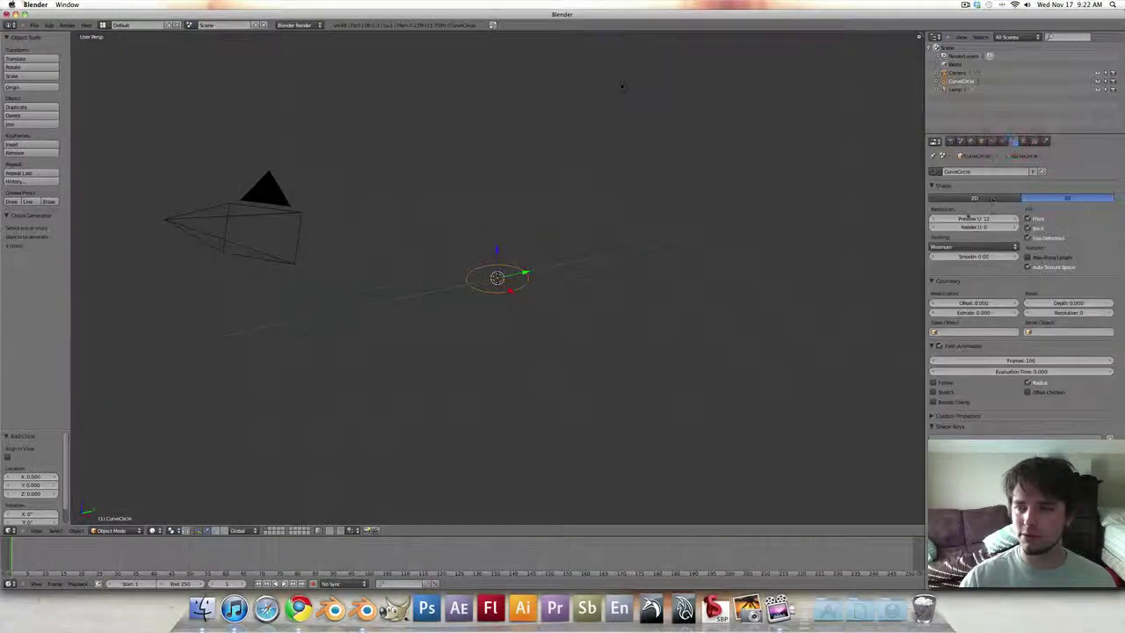
text(4)
key(Return)
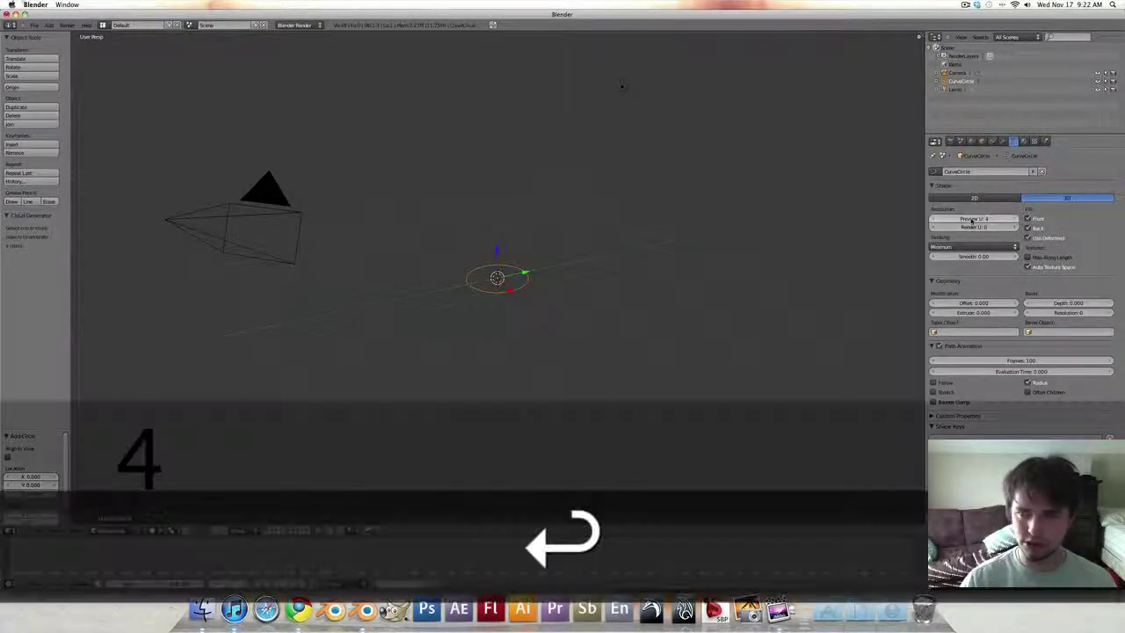
Step: In orthographic top view, duplicate the circle, scale the copy to 0.12 and set its preview resolution U to 2
key(KP_7)
key(KP_5)
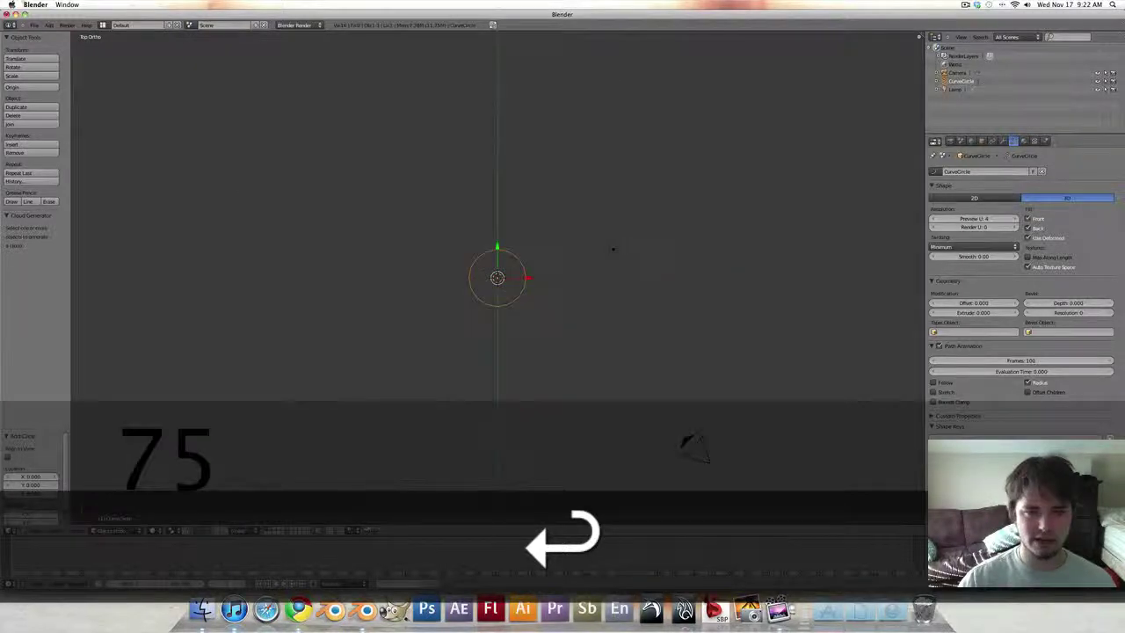
scroll(572, 276, up, 8)
alt+shift+drag(571, 274, 807, 273)
key(shift+d)
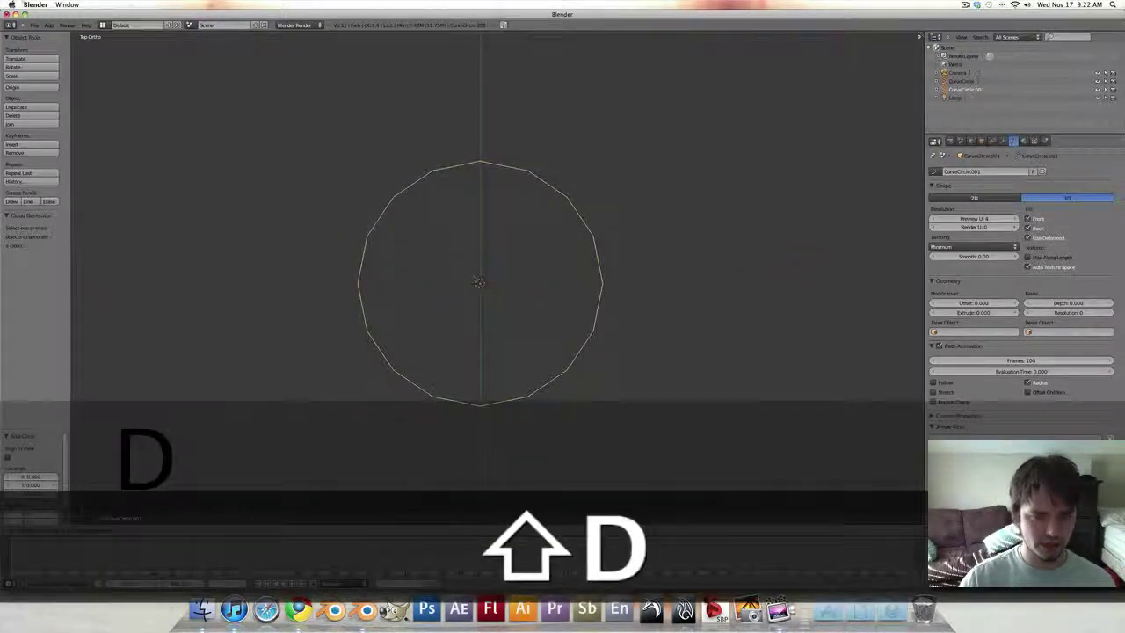
text(s.12)
key(Return)
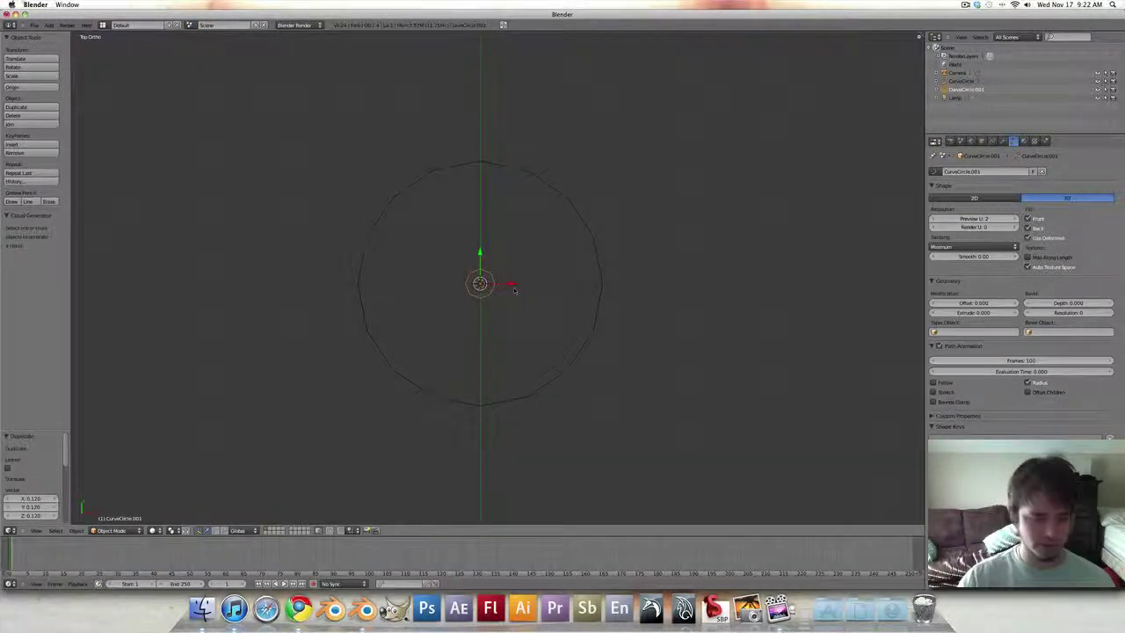
Step: Move the small circle's curve points -0.7 along the X axis in Edit Mode, toward the large circle's rim
key(Tab)
key(g)
key(x)
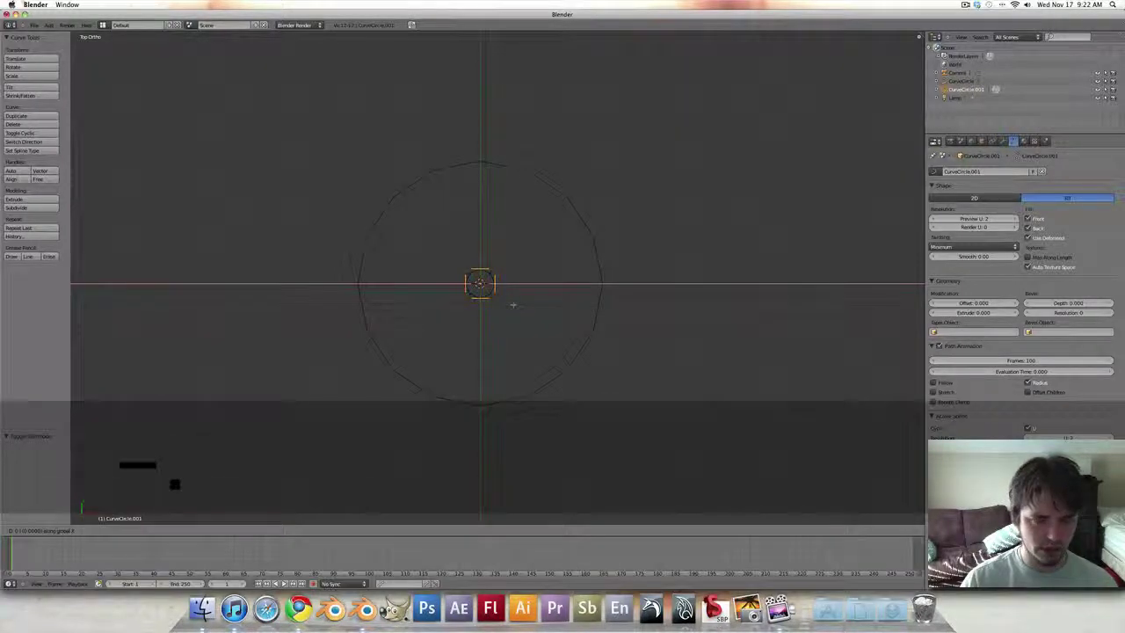
key(Return)
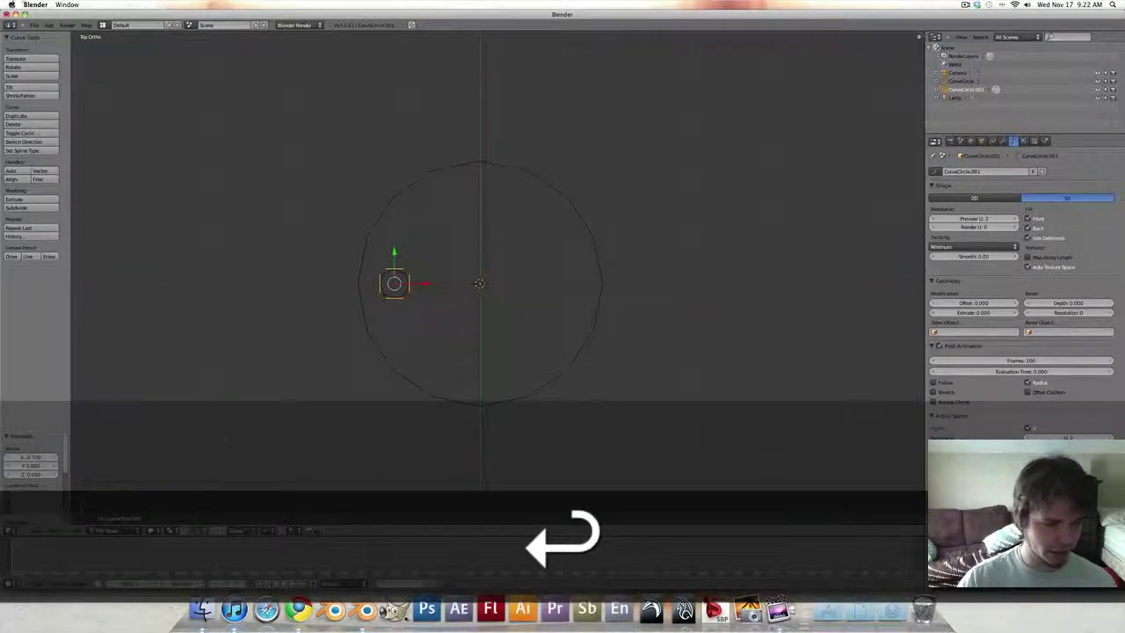
Step: Set the pivot point to the 3D cursor and duplicate the small circle rotated by 22.5 degrees
click(170, 530)
click(196, 512)
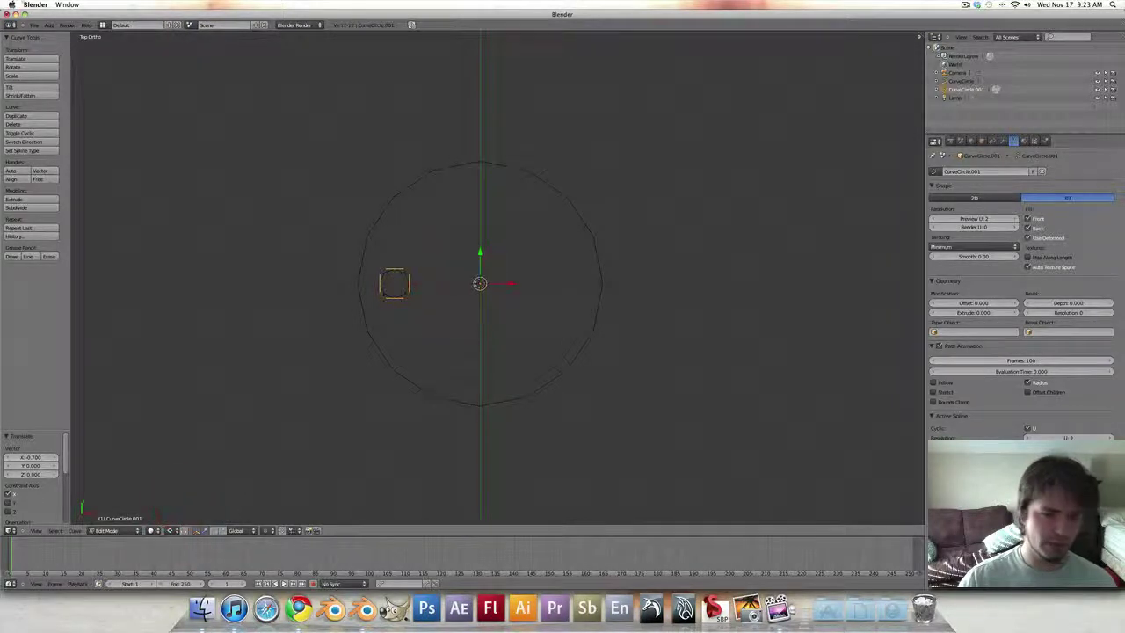
key(shift+d)
text(r)
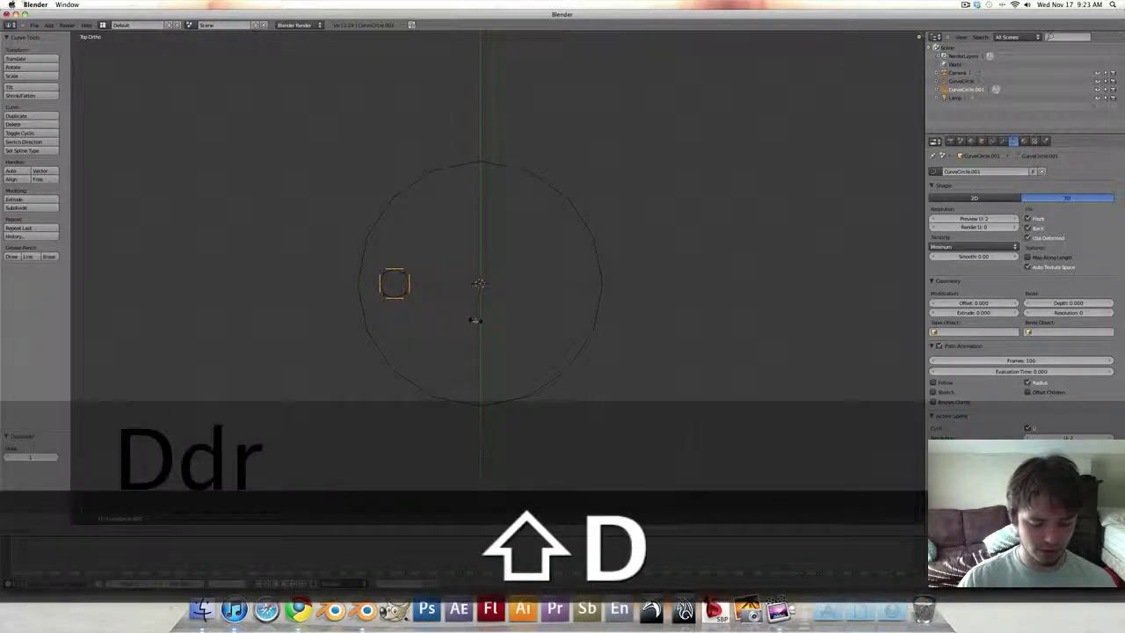
text(22.5)
key(Return)
Step: Select both small circles and duplicate them rotated by 45 degrees around the centre
key(a)
key(a)
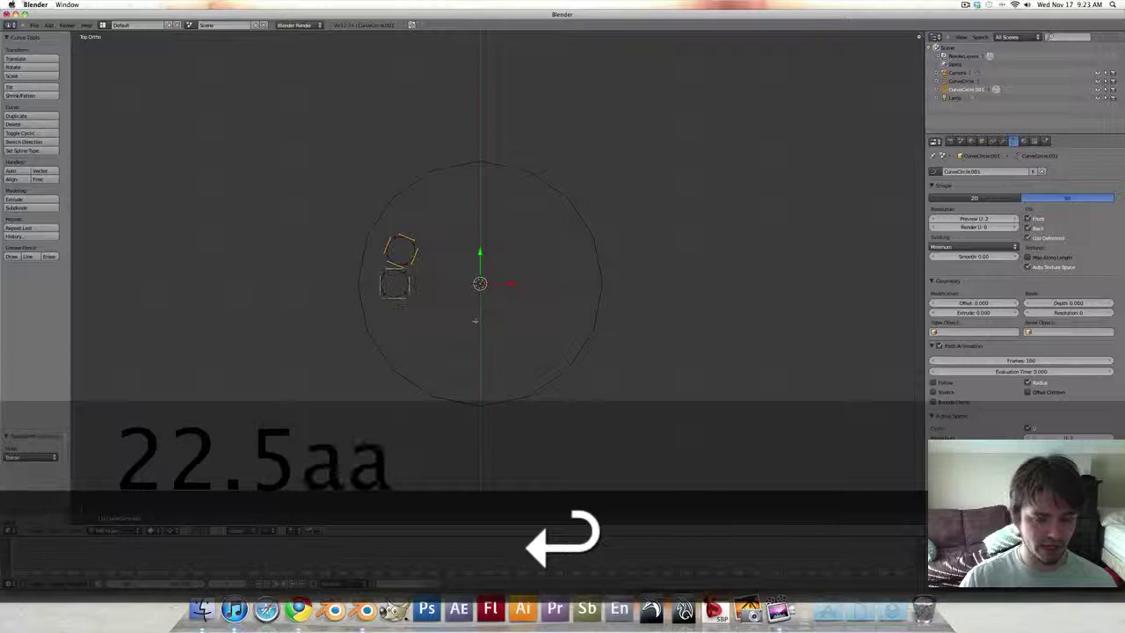
key(shift+d)
text(r45)
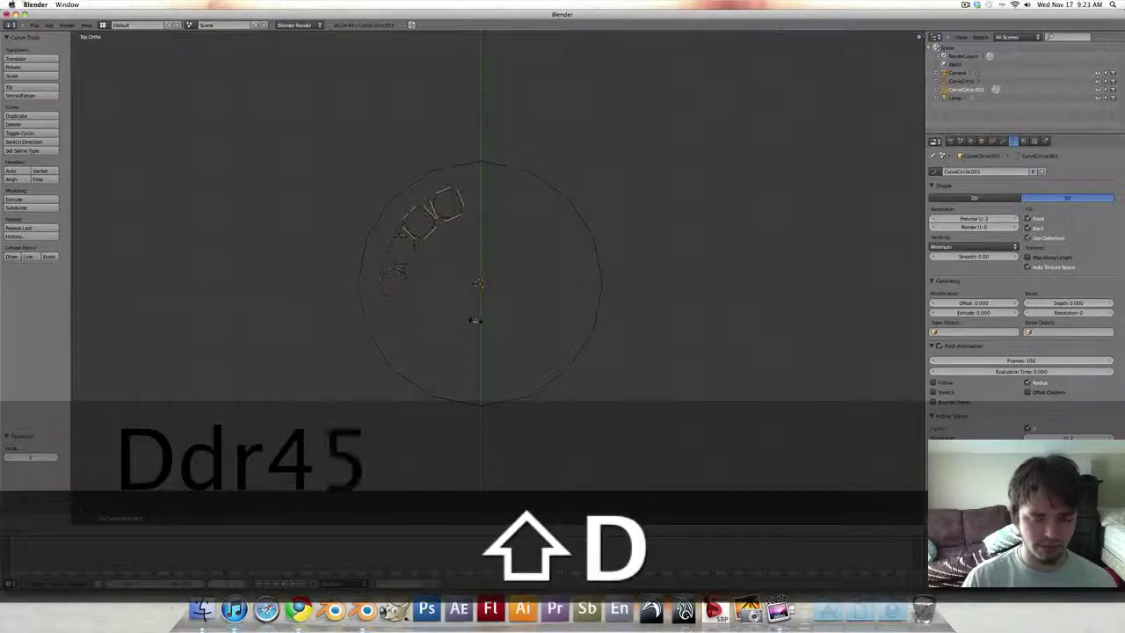
key(Return)
Step: Duplicate all four small circles rotated by 90 degrees, and duplicate that new set by another 90 degrees
key(a)
key(a)
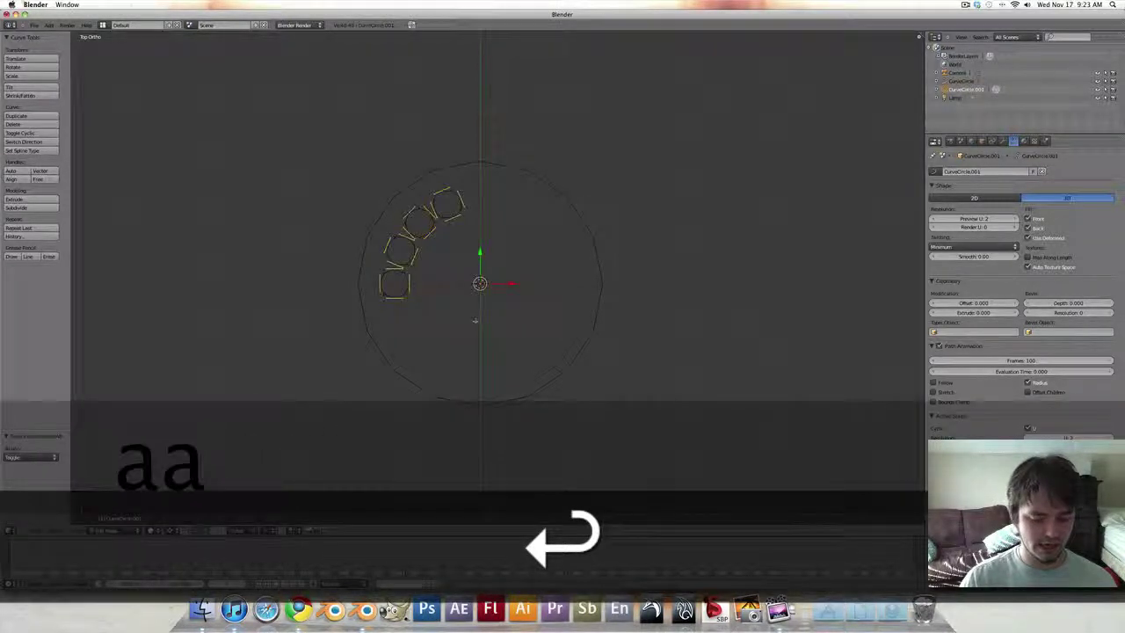
key(shift+d)
text(r90)
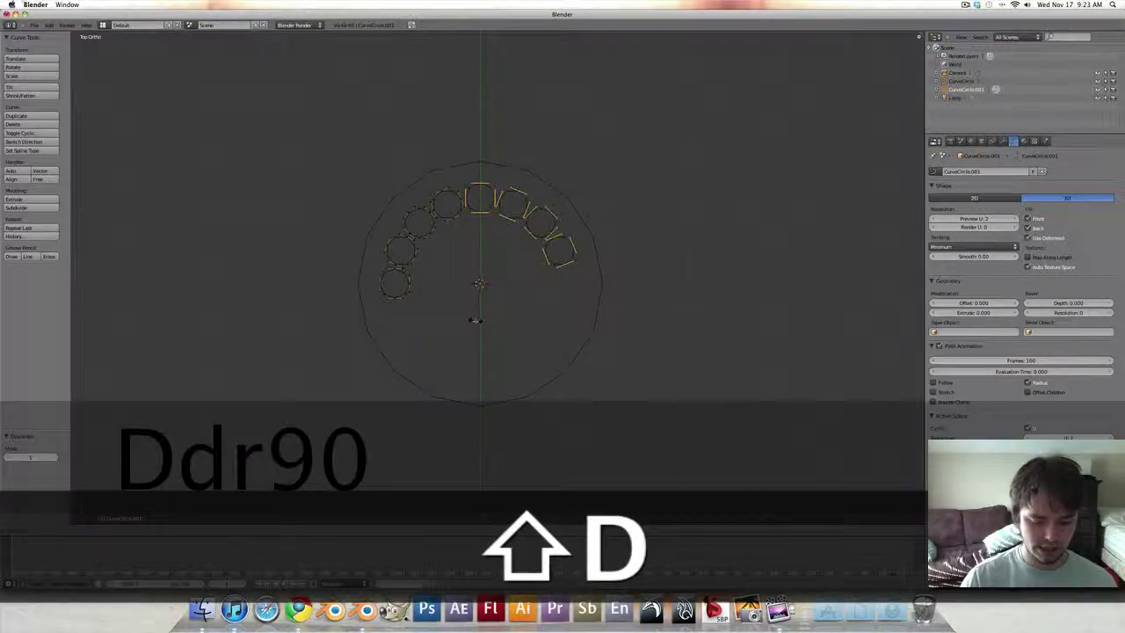
key(Return)
key(shift+d)
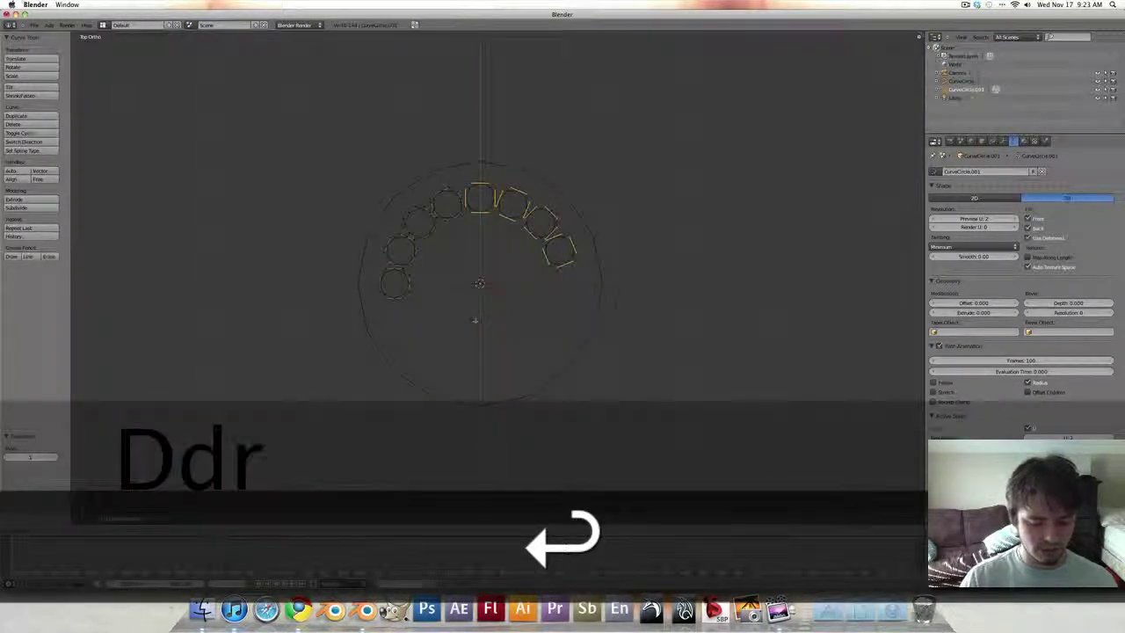
text(90)
key(Return)
Step: Delete the last two small circles at the lower end of the arc and return to Object Mode
key(a)
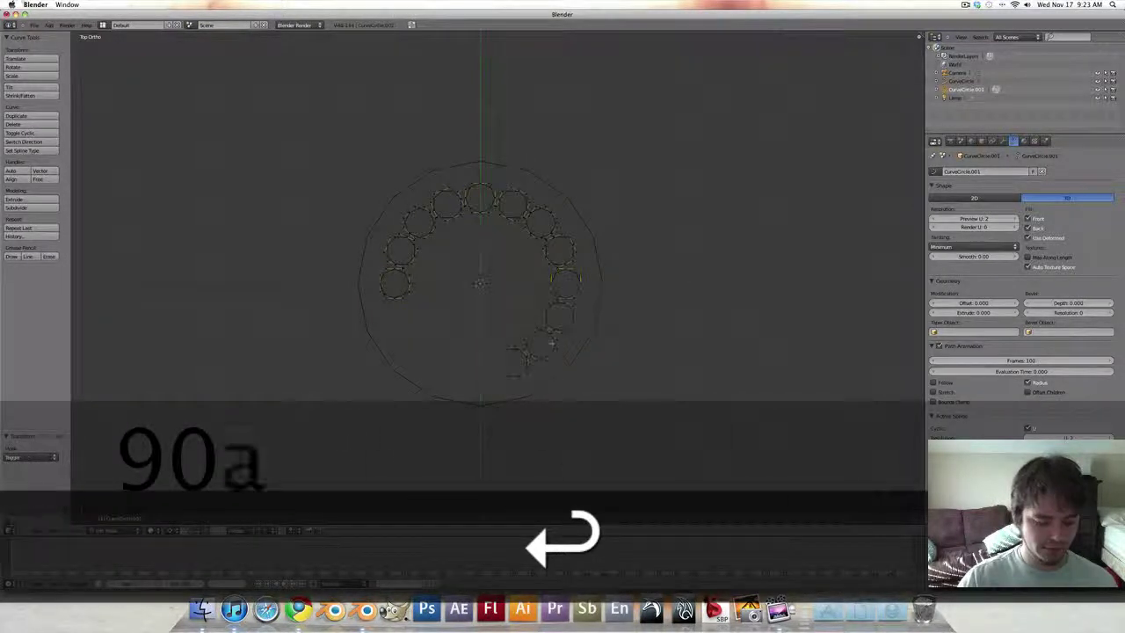
key(c)
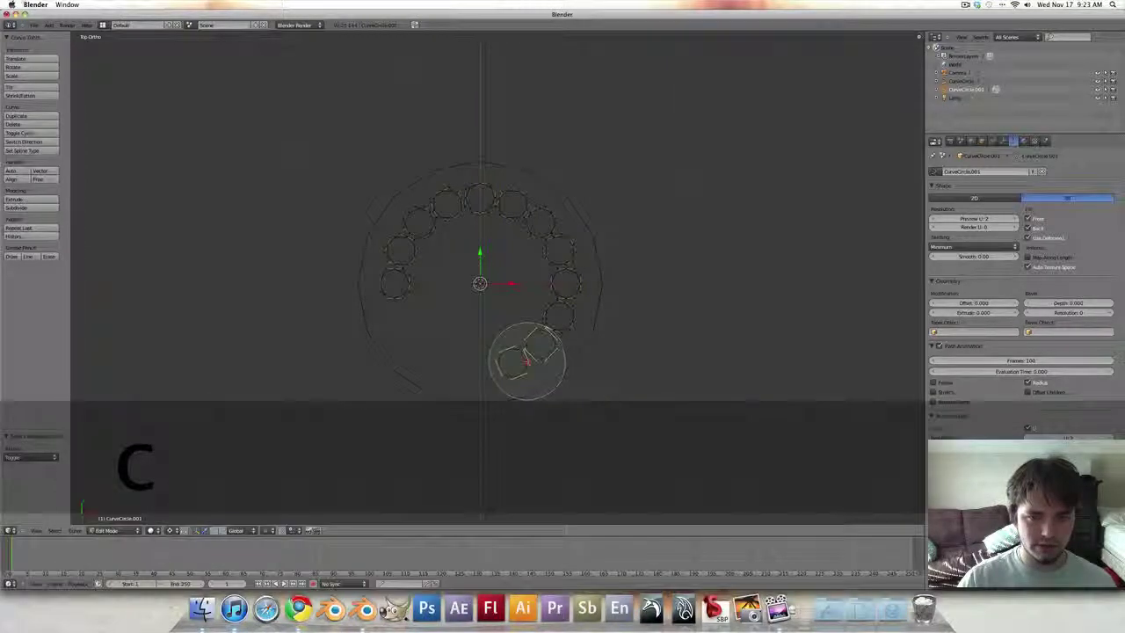
drag(522, 364, 561, 325)
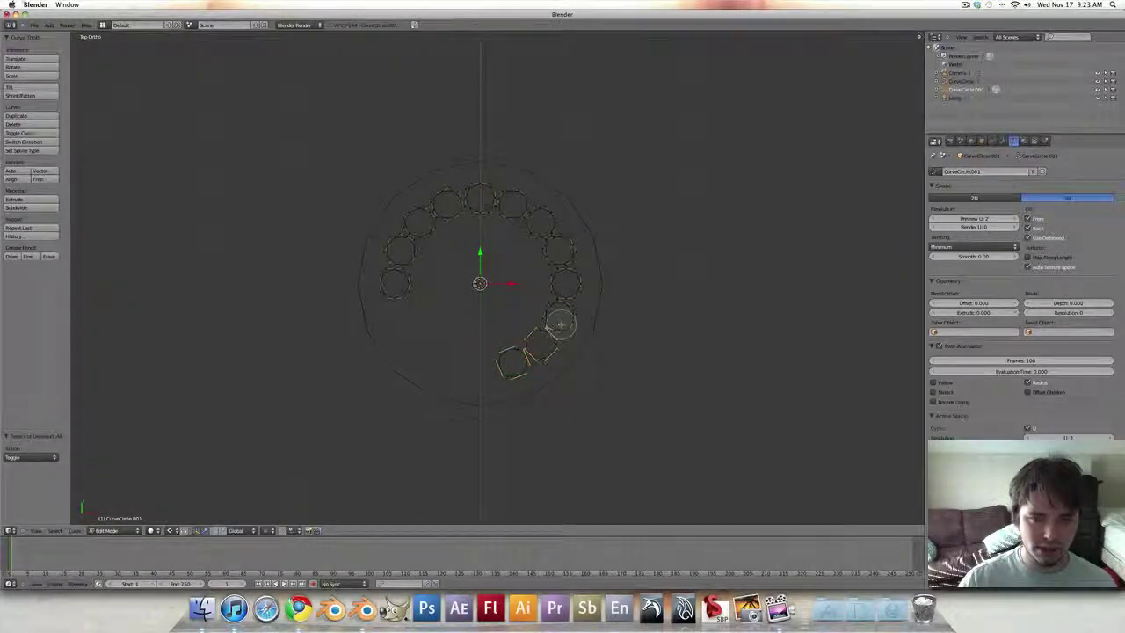
key(alt)
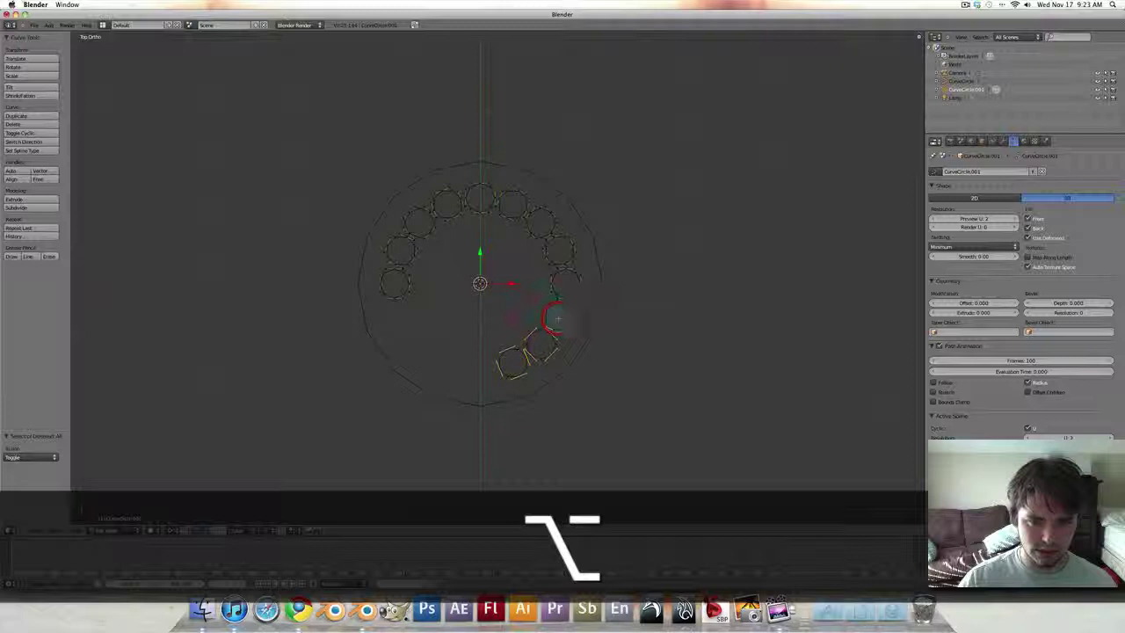
key(alt+c)
key(c)
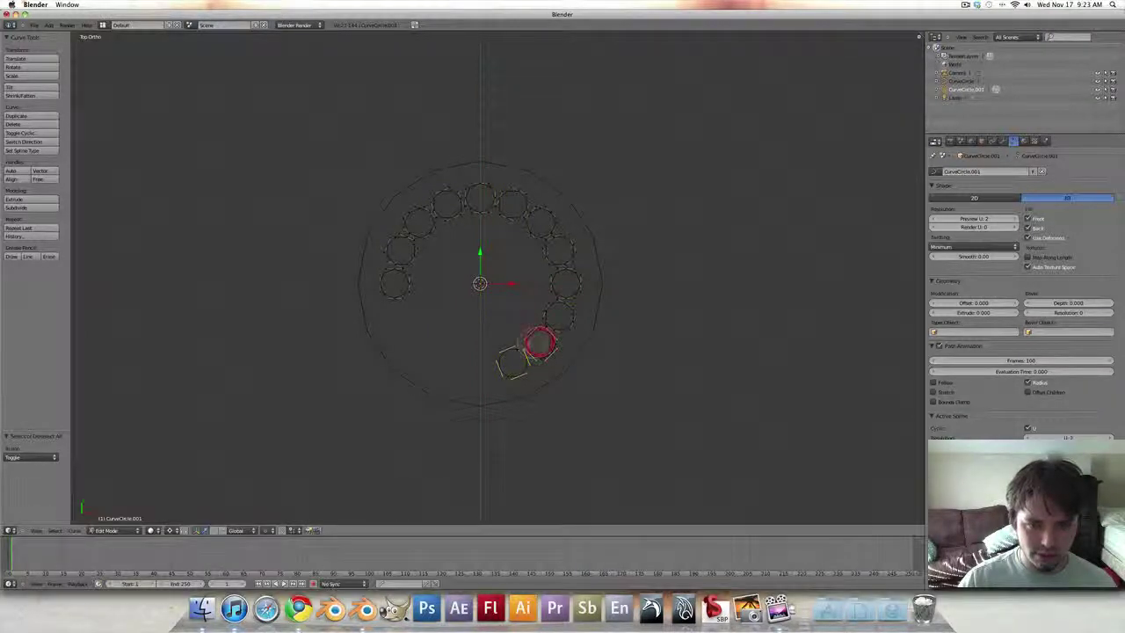
key(x)
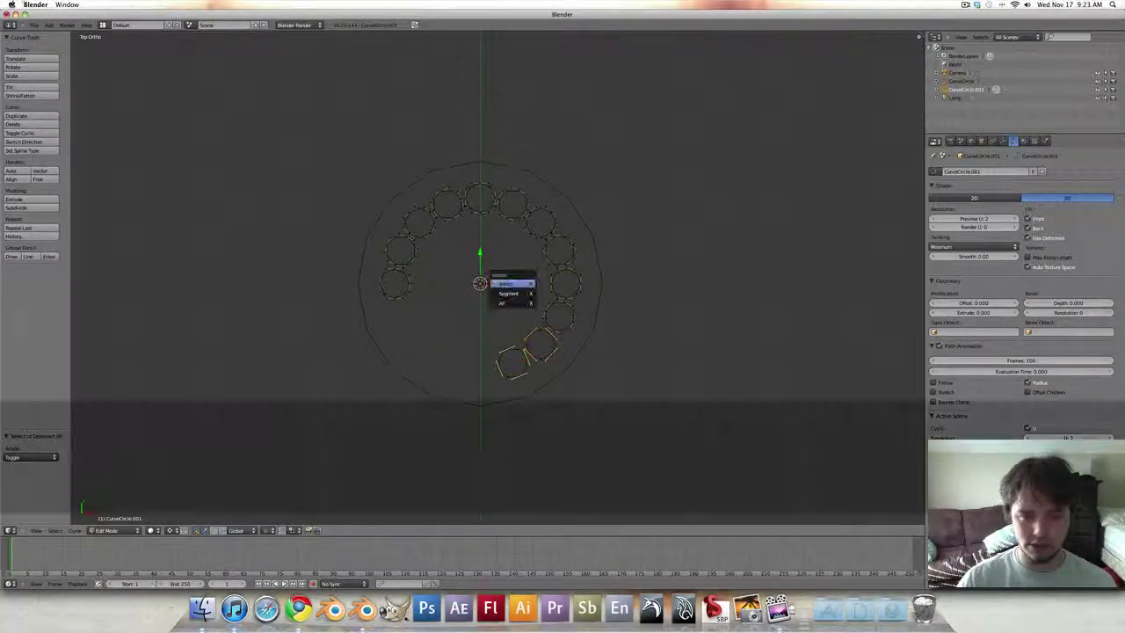
click(510, 281)
key(Tab)
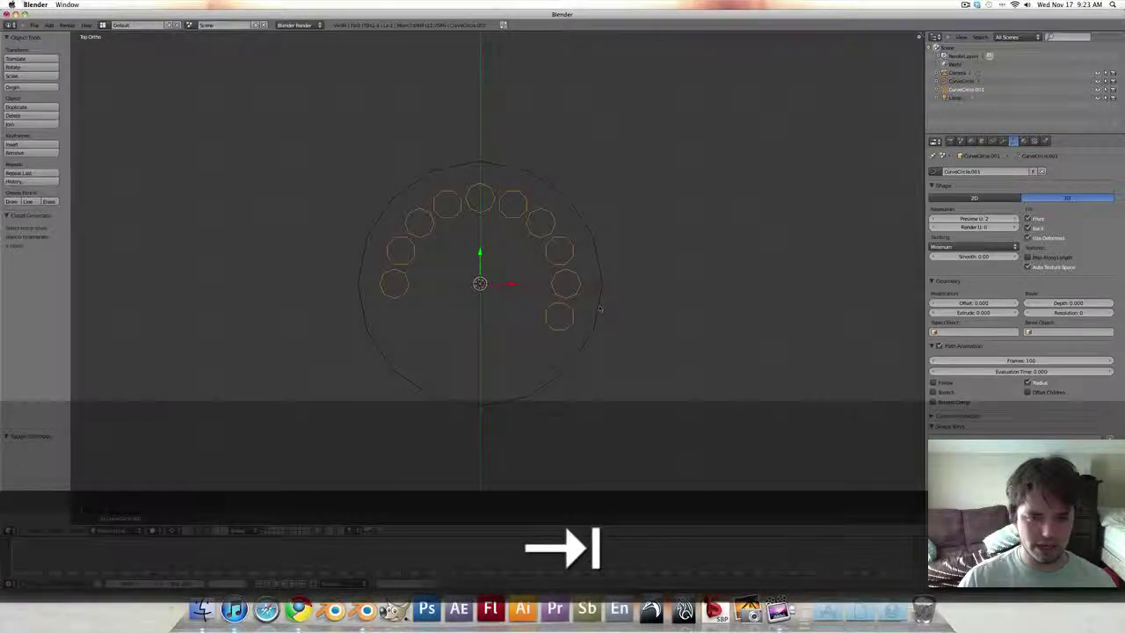
Step: Join the small circles with the large circle and make the combined curve 2D
right_click(600, 301)
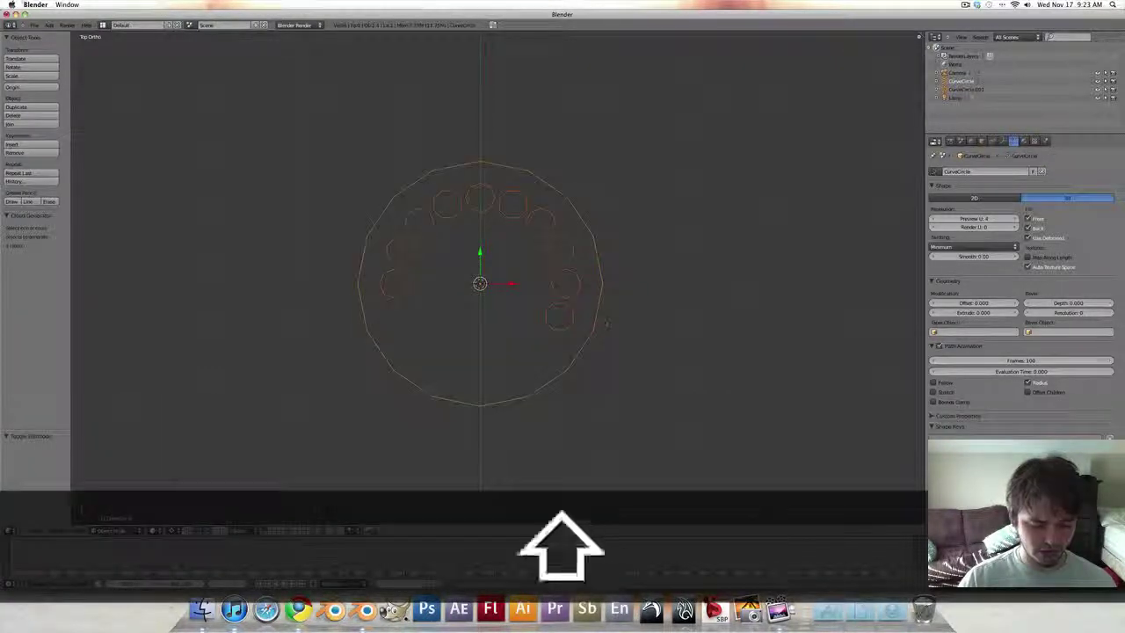
key(ctrl+j)
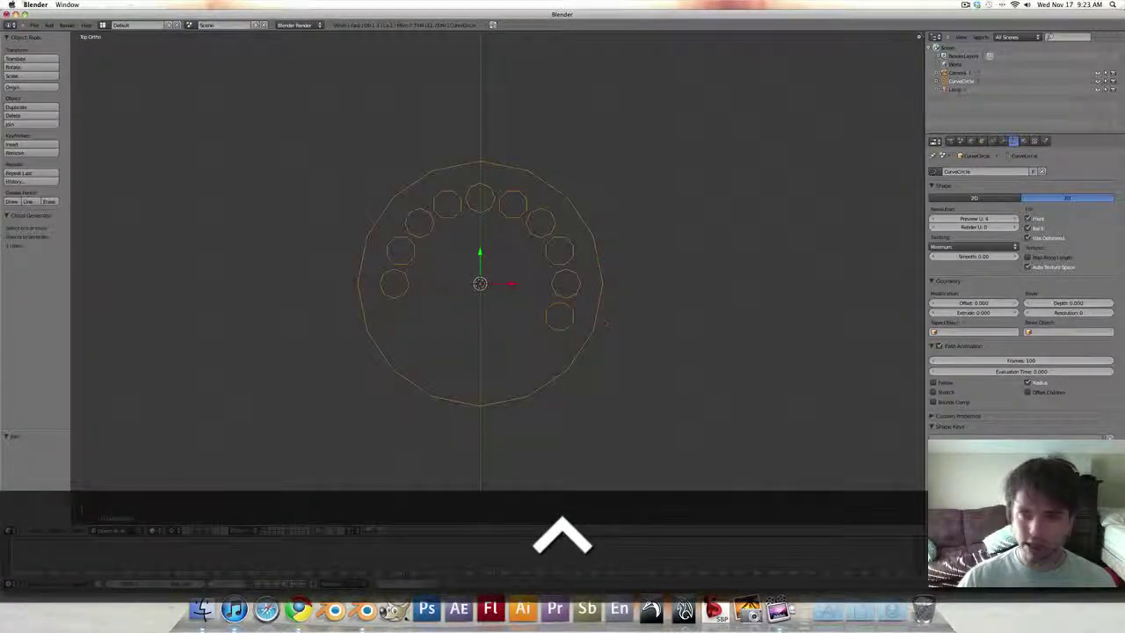
click(974, 197)
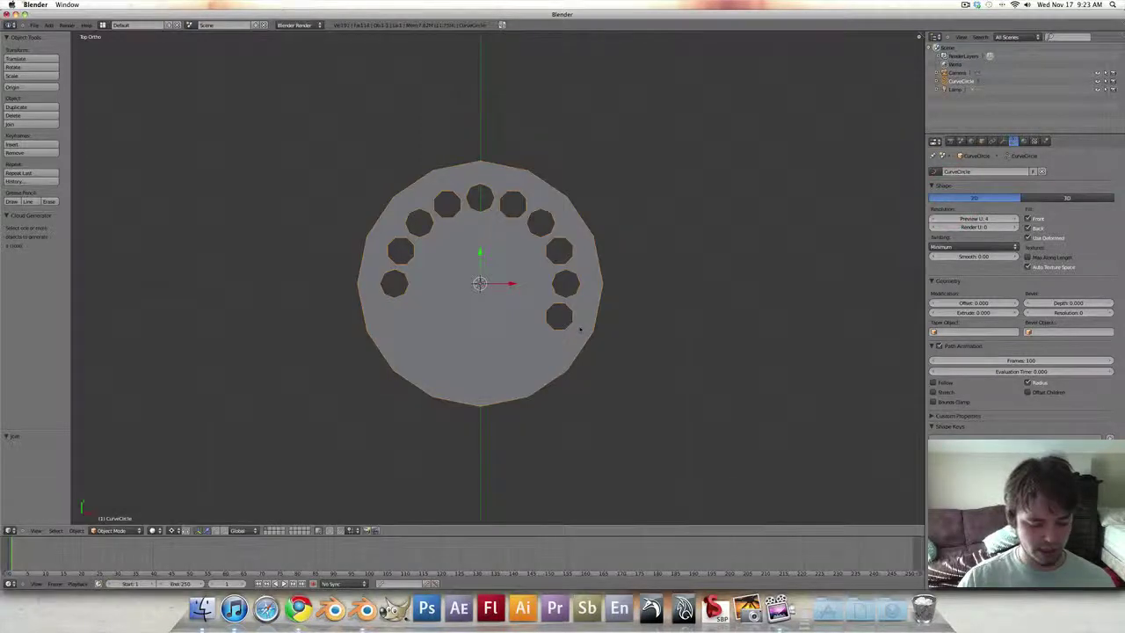
Step: Convert the dial curve to a mesh and open it in Edit Mode
key(alt+c)
click(580, 328)
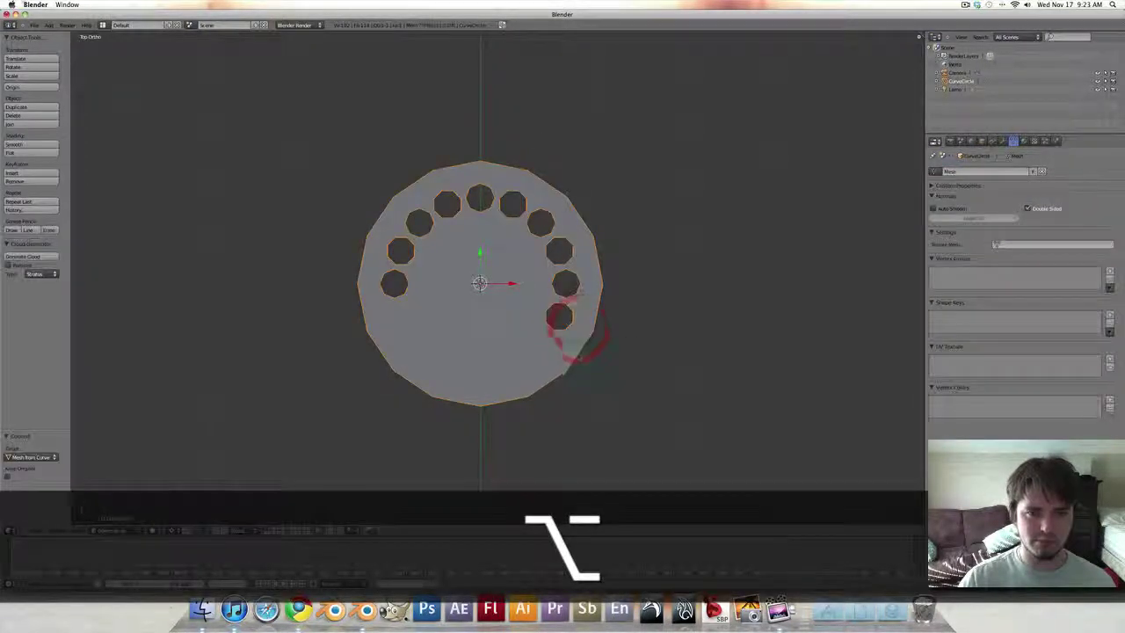
key(Tab)
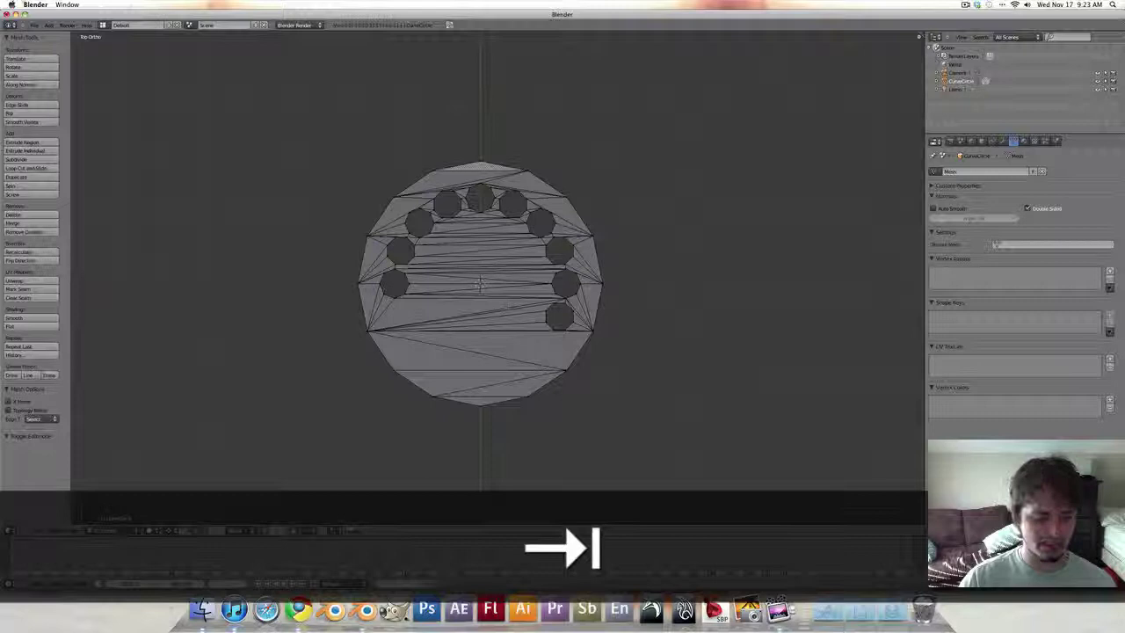
Step: Remove double vertices from the whole dial mesh and refill its faces with Fill
key(a)
key(w)
click(497, 307)
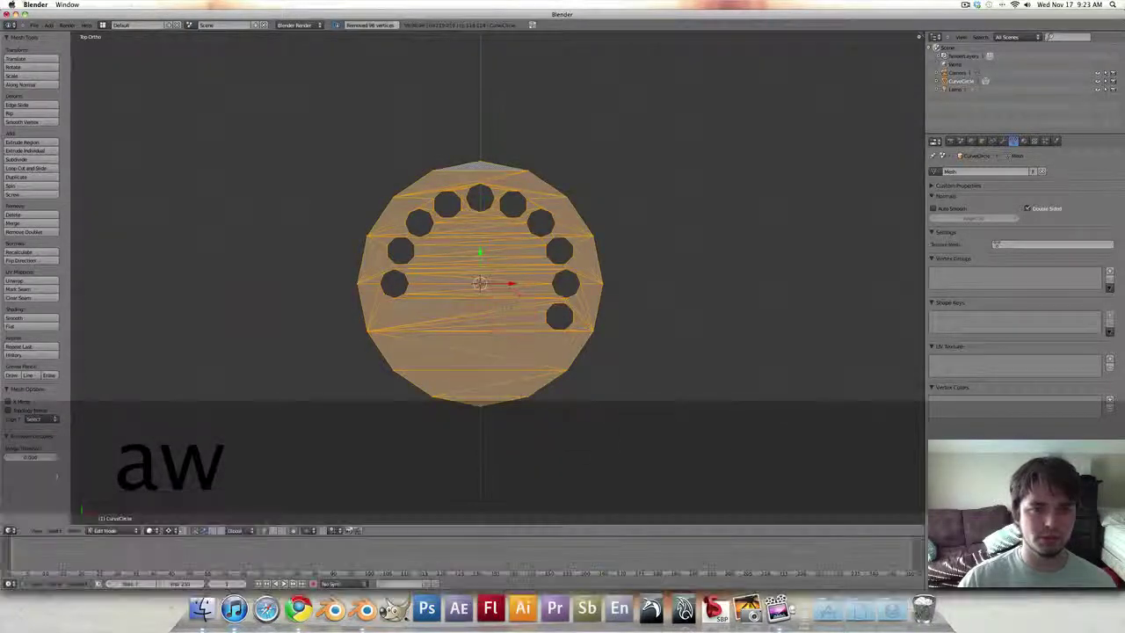
key(alt+f)
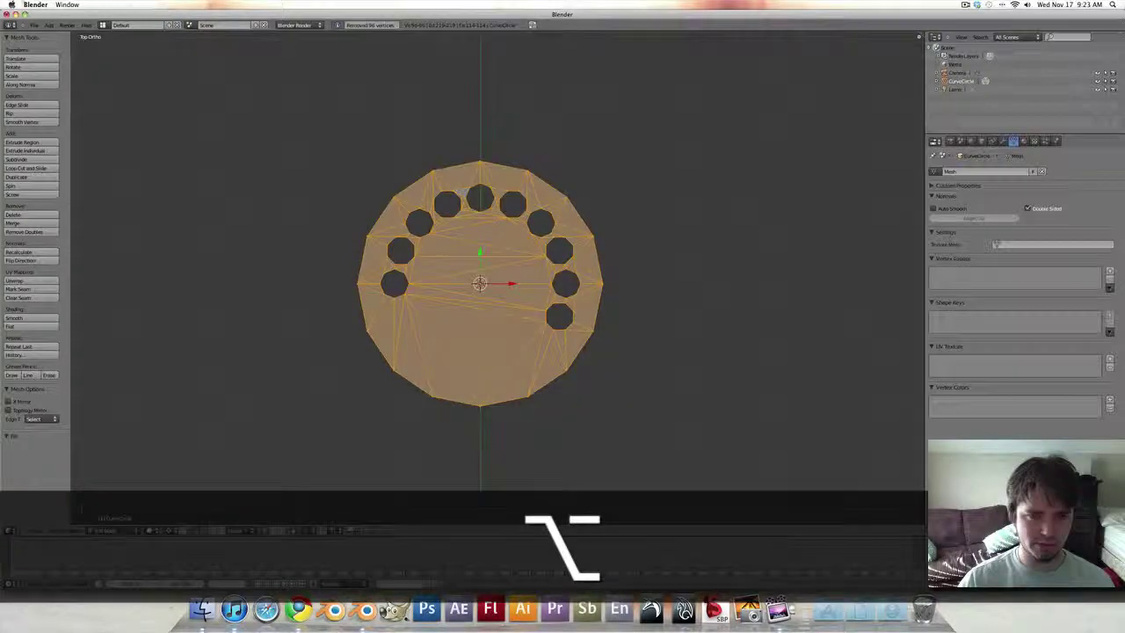
Step: Convert the dial mesh's triangles to quads and switch to edge selection mode
key(alt+j)
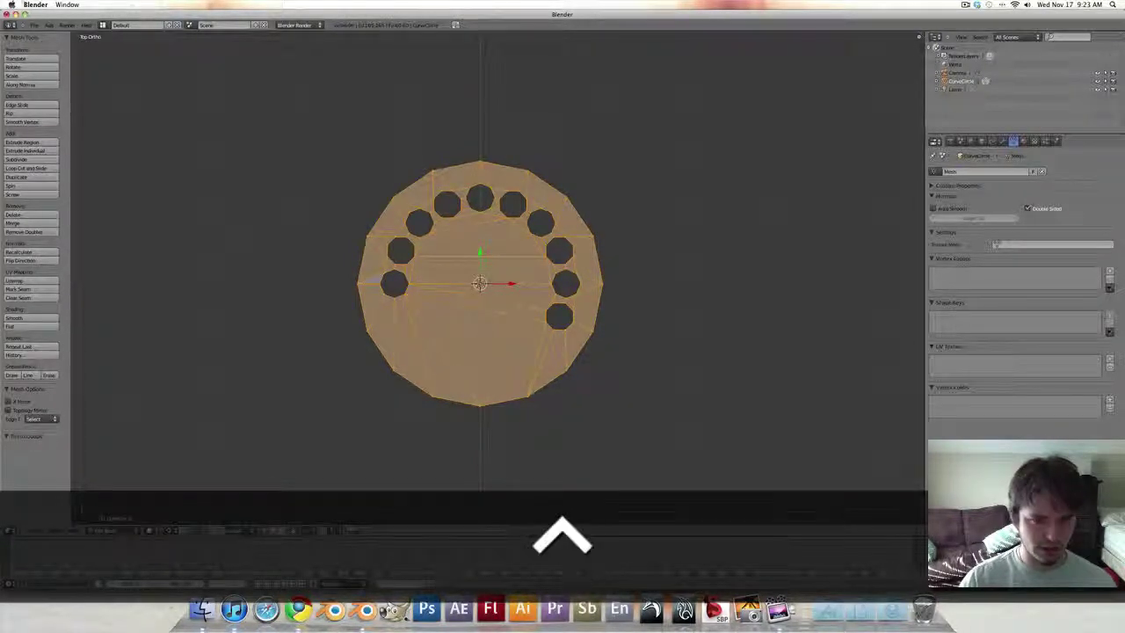
key(ctrl+Tab)
click(470, 344)
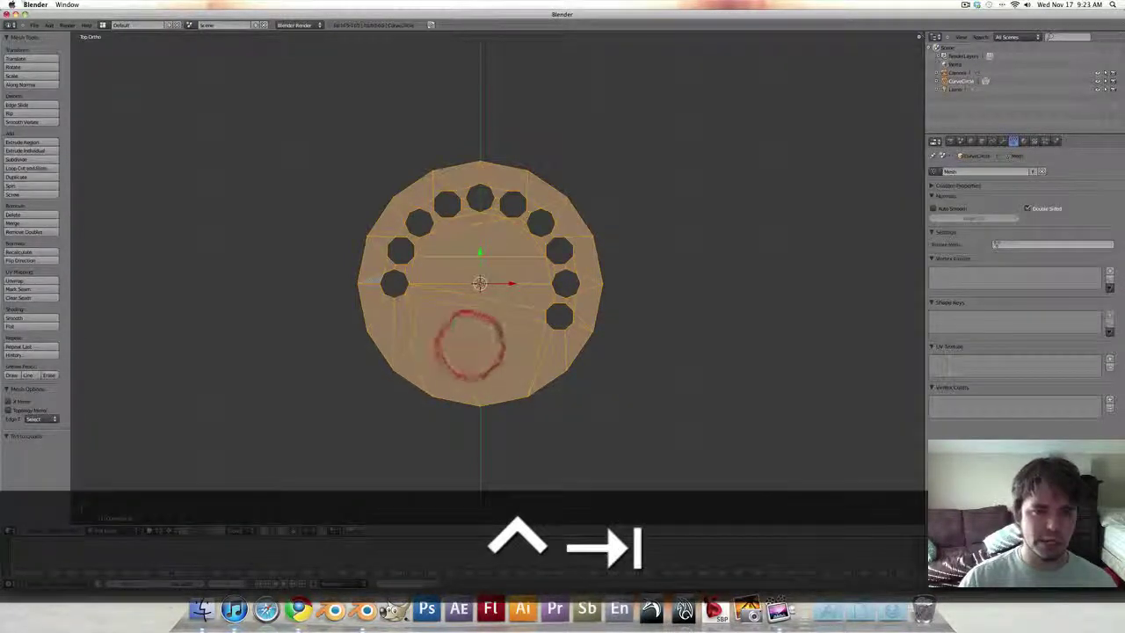
Step: Delete the long edges crossing the dial's centre and lower area, keeping the band of faces around the finger holes
scroll(485, 222, up, 2)
right_click(486, 227)
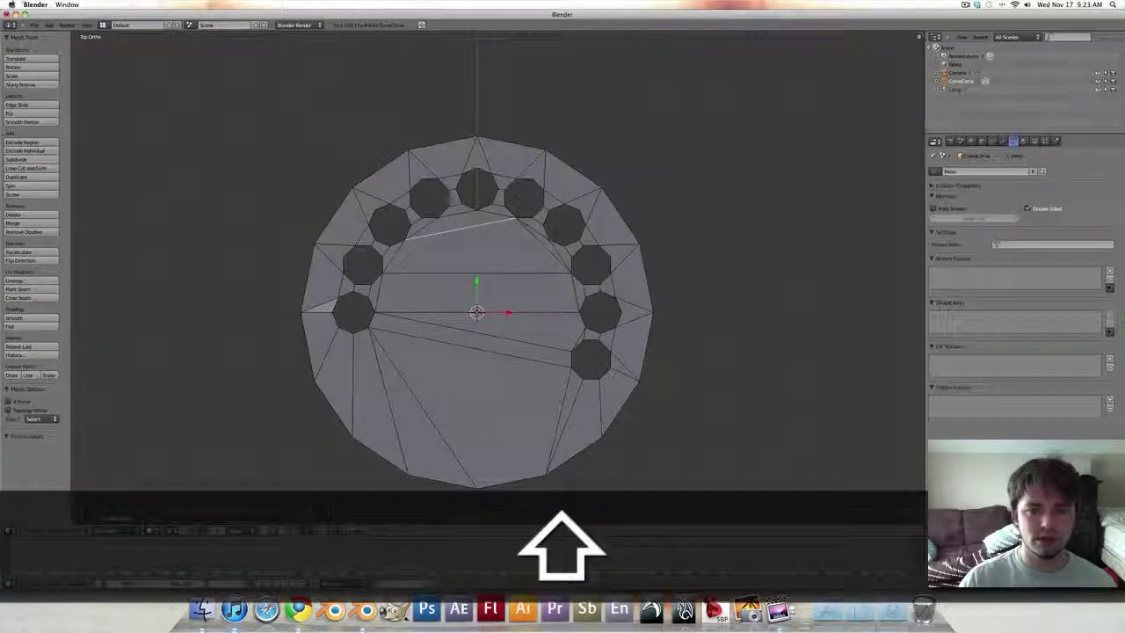
shift+right_click(546, 246)
shift+right_click(533, 275)
shift+right_click(476, 313)
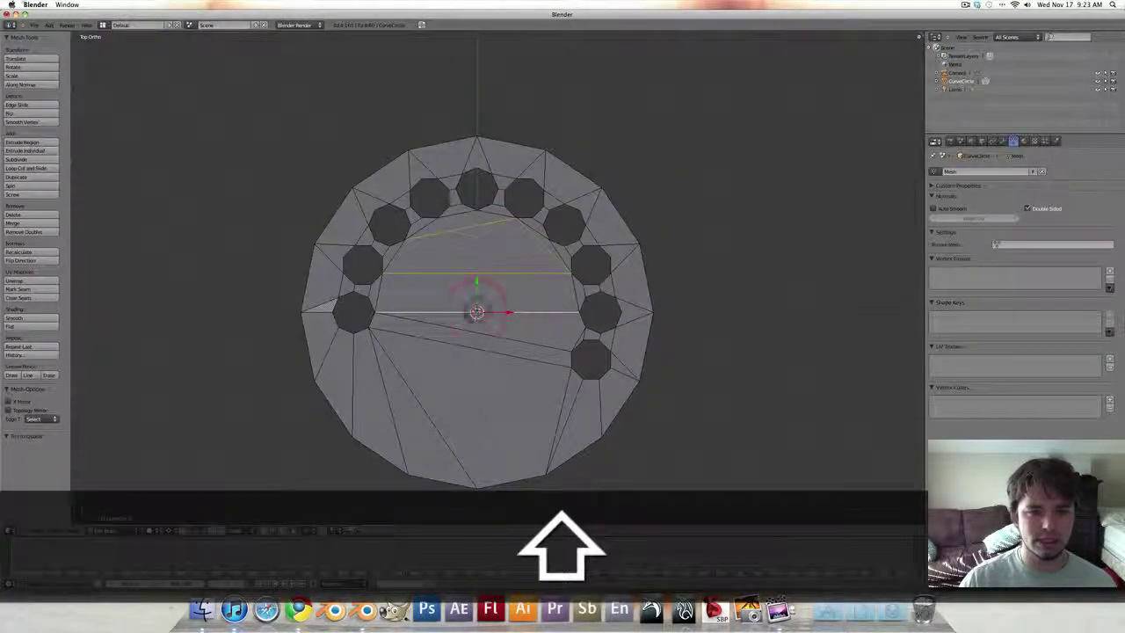
shift+right_click(512, 338)
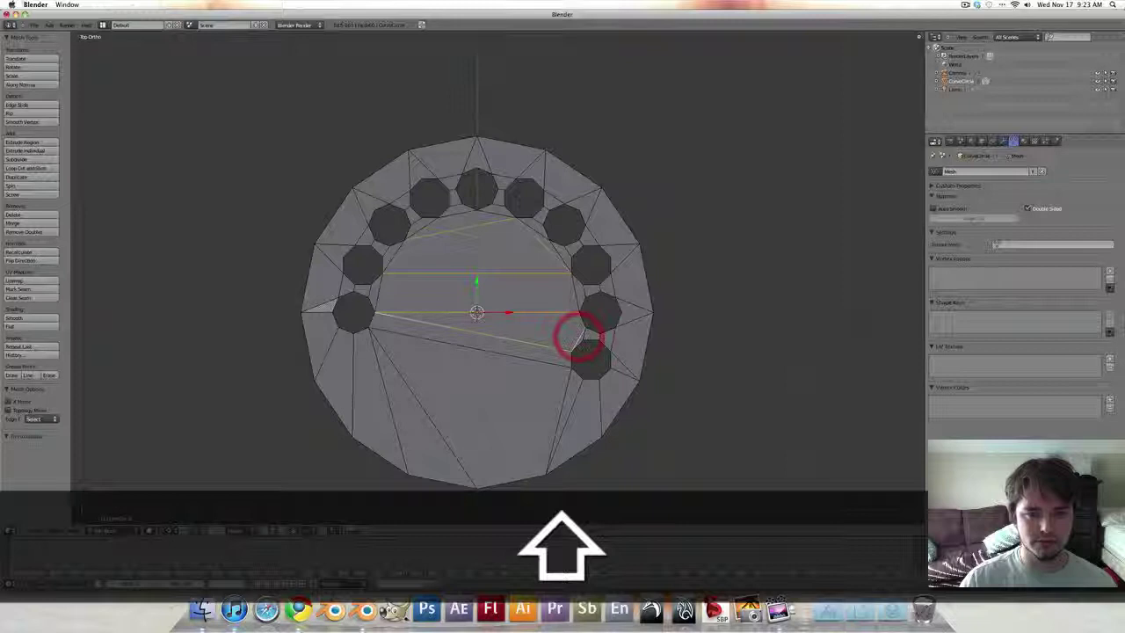
shift+right_click(507, 354)
shift+right_click(565, 393)
shift+right_click(413, 390)
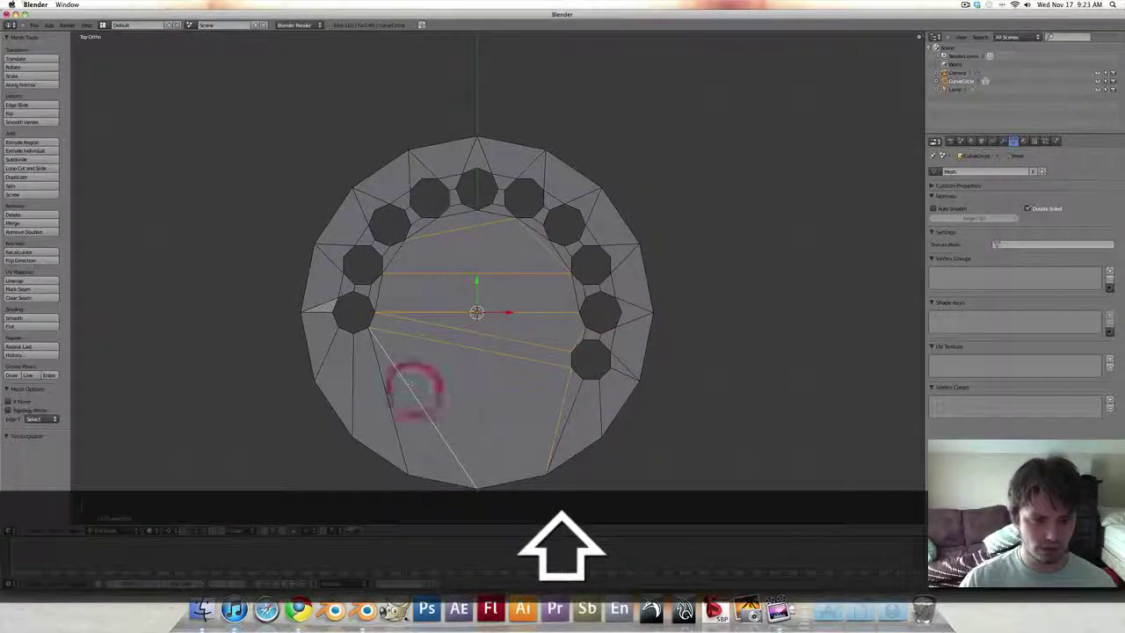
shift+right_click(389, 406)
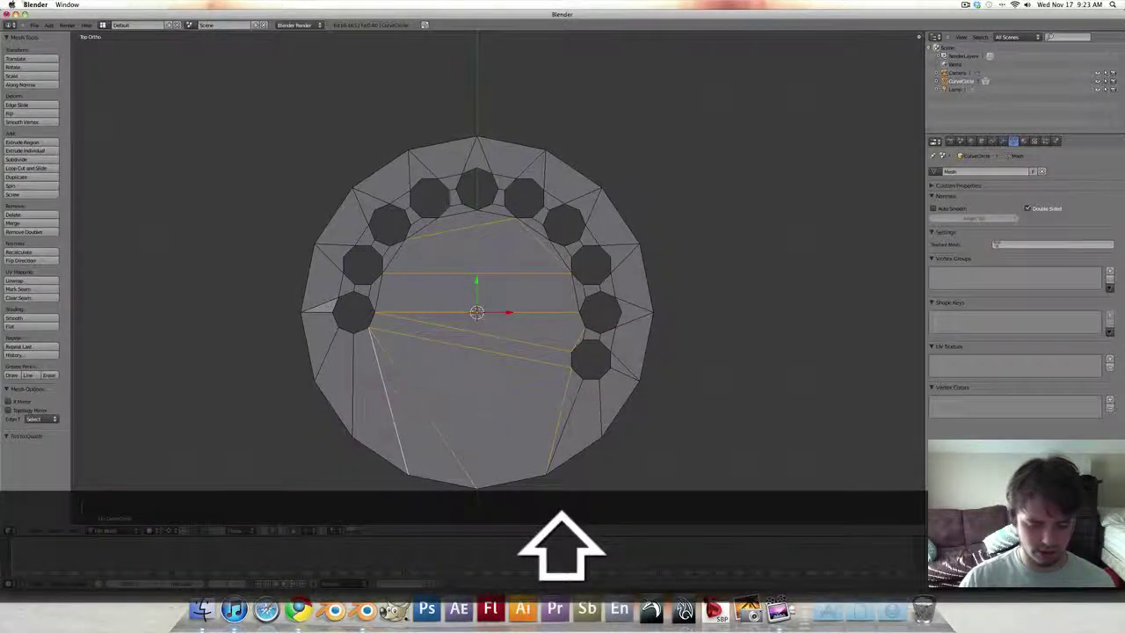
key(x)
click(475, 407)
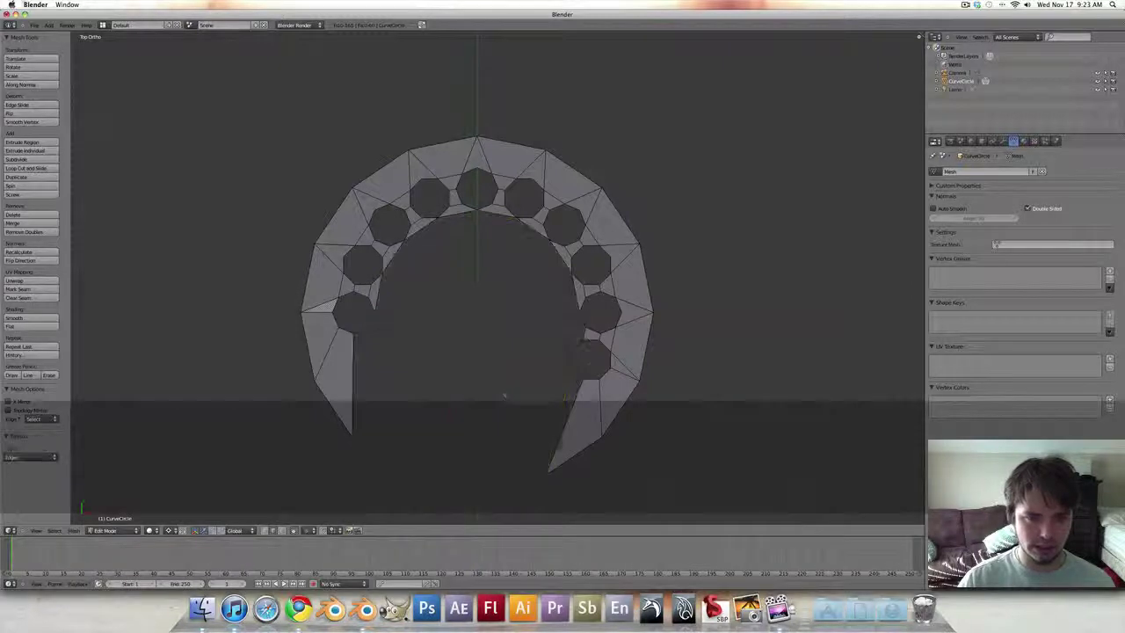
Step: Fill the small inner gap between the two lowest finger holes on the dial's right side with a face
right_click(578, 343)
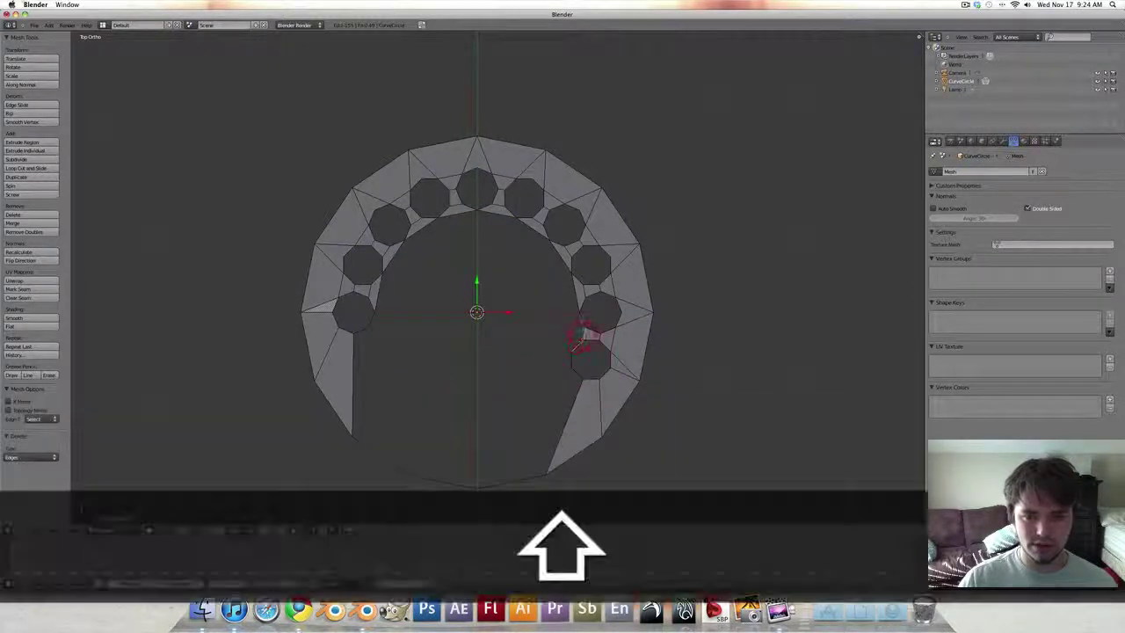
shift+right_click(586, 318)
key(f)
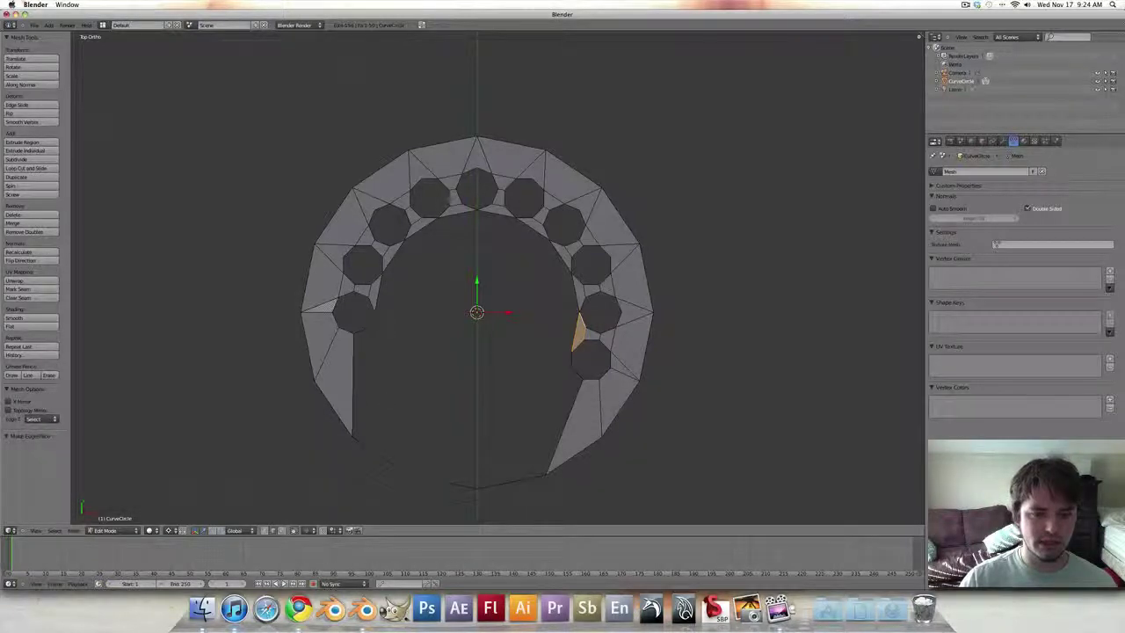
Step: Extrude the open rim edges at the dial's bottom and scale them inward to about 0.53
right_click(379, 459)
shift+right_click(442, 481)
shift+right_click(516, 481)
key(e)
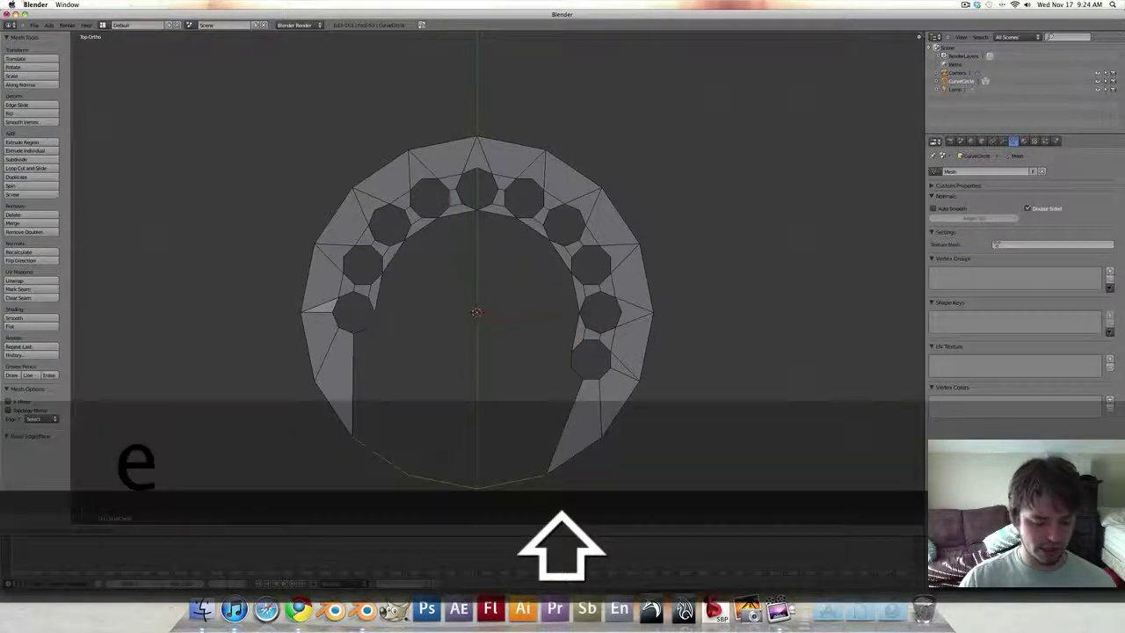
key(s)
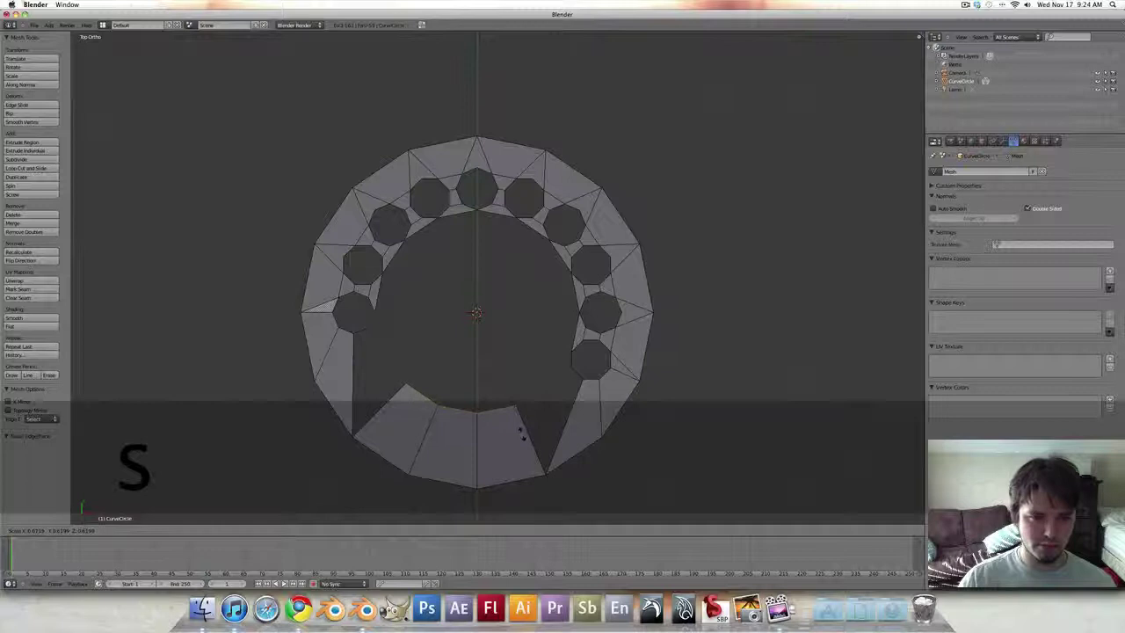
click(520, 434)
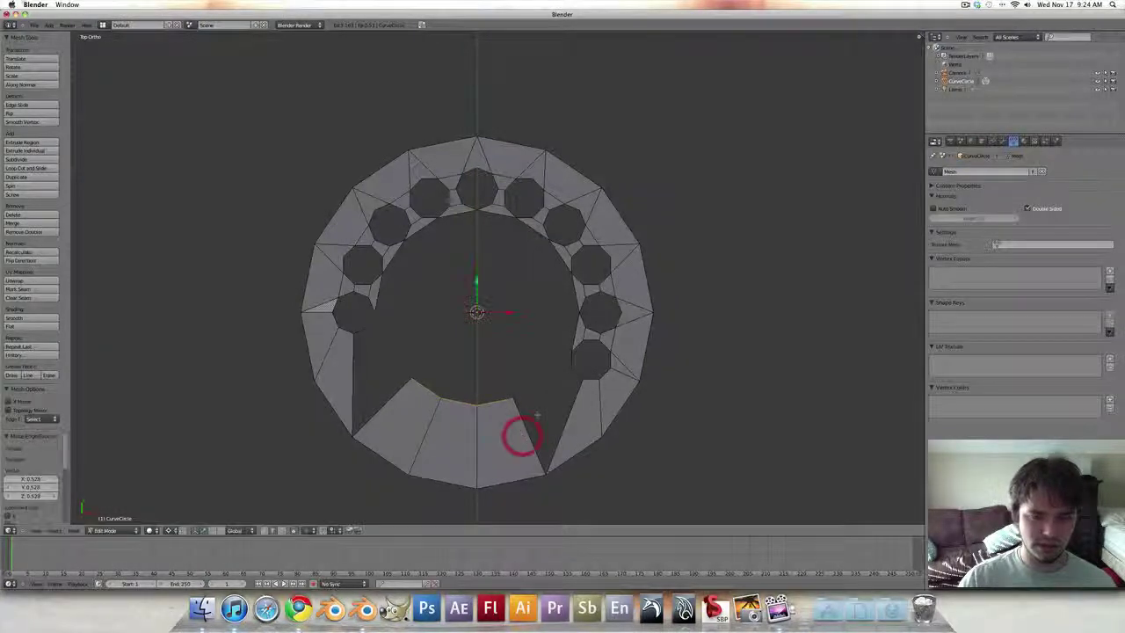
Step: Close the gaps at both ends of the extruded bottom strip with faces joining it to the finger-hole band
shift+right_click(572, 373)
key(f)
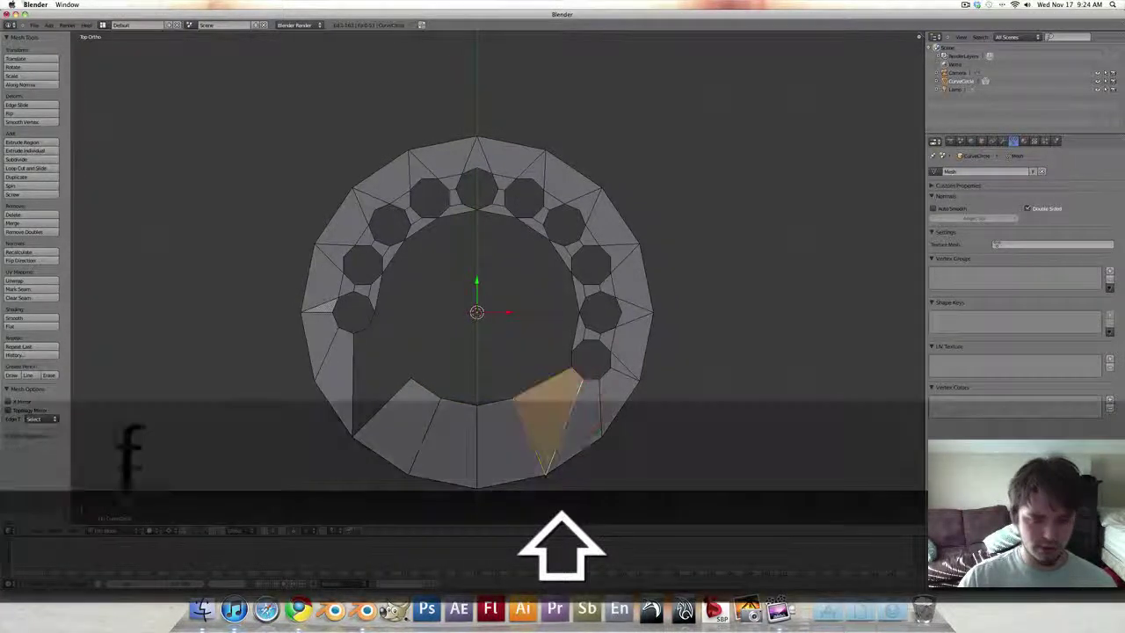
shift+right_click(387, 387)
shift+right_click(355, 320)
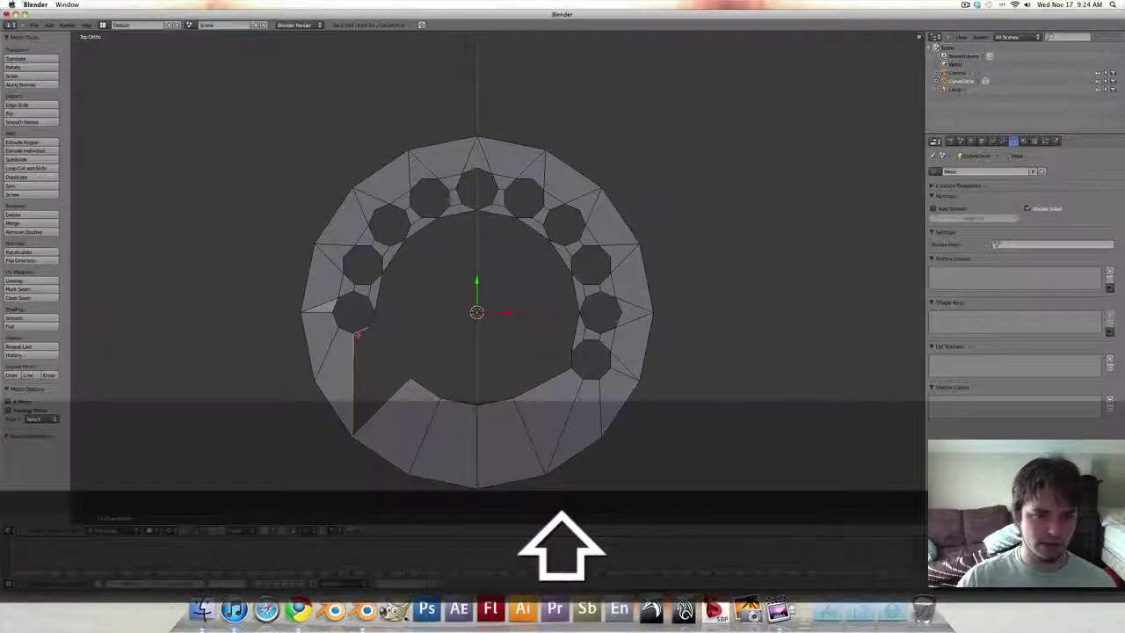
key(f)
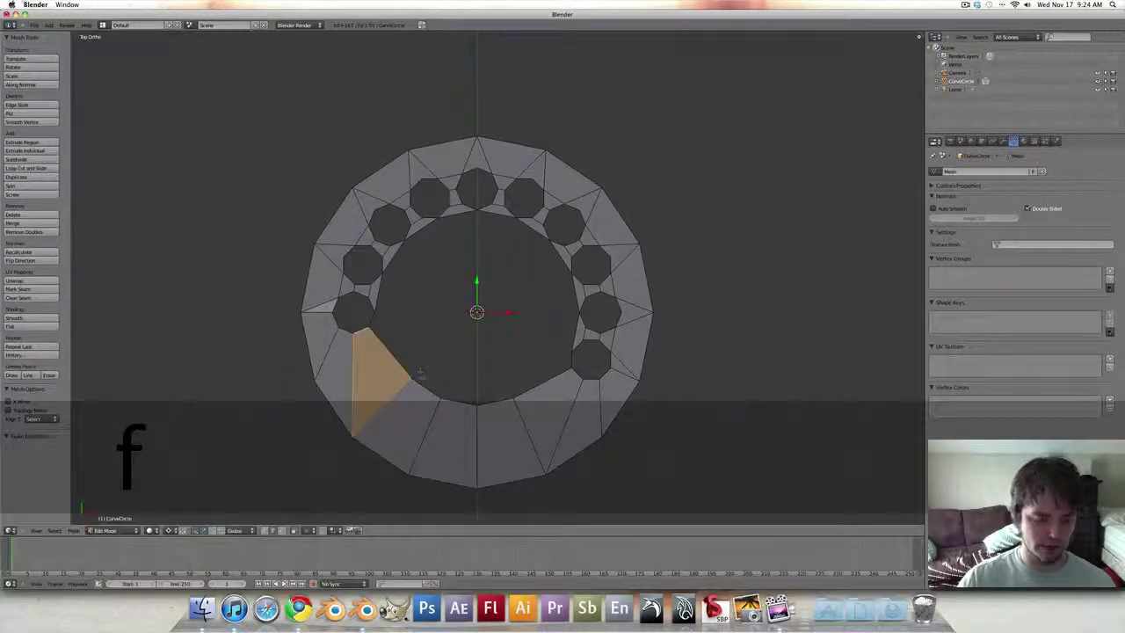
Step: Extrude the complete edge loop around the central opening inward, scaled to 0.5, and round it with To Sphere at factor 1
key(a)
shift+right_click(397, 358)
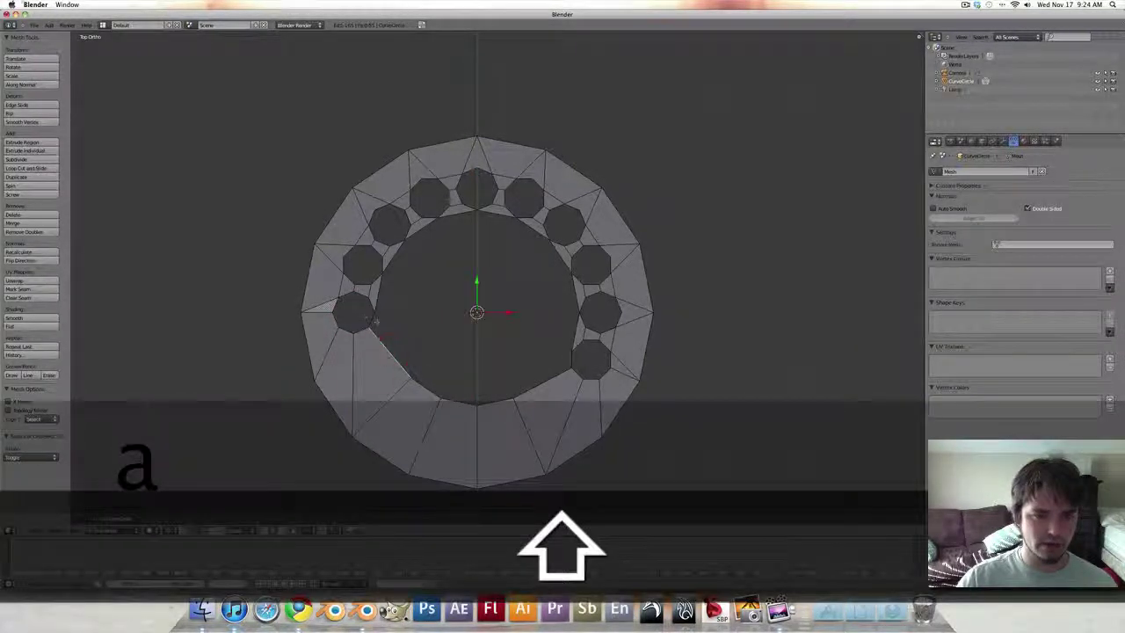
shift+right_click(375, 324)
shift+right_click(380, 300)
key(c)
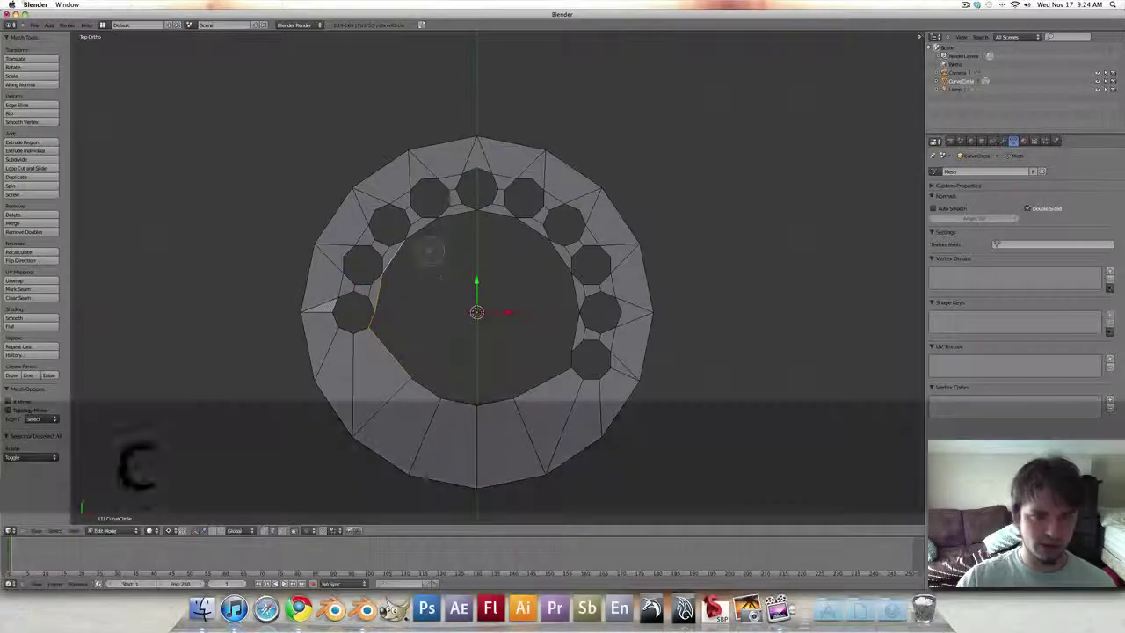
mouse_move(468, 228)
mouse_down()
mouse_move(530, 245)
mouse_move(558, 294)
mouse_up()
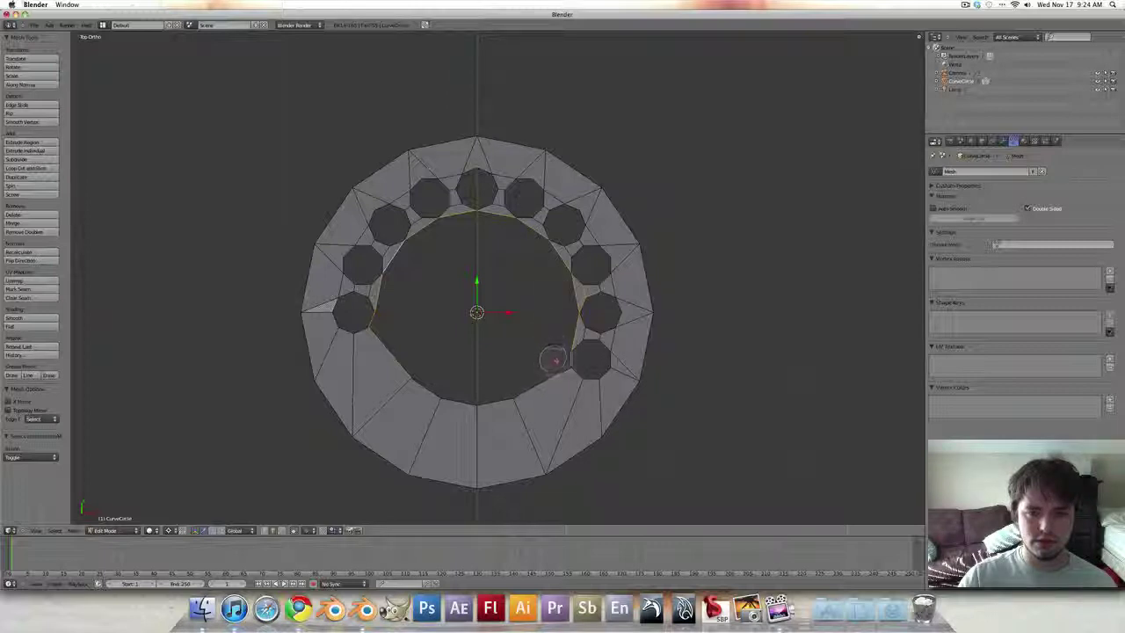
mouse_move(553, 359)
mouse_down()
mouse_move(515, 381)
mouse_move(432, 384)
mouse_up()
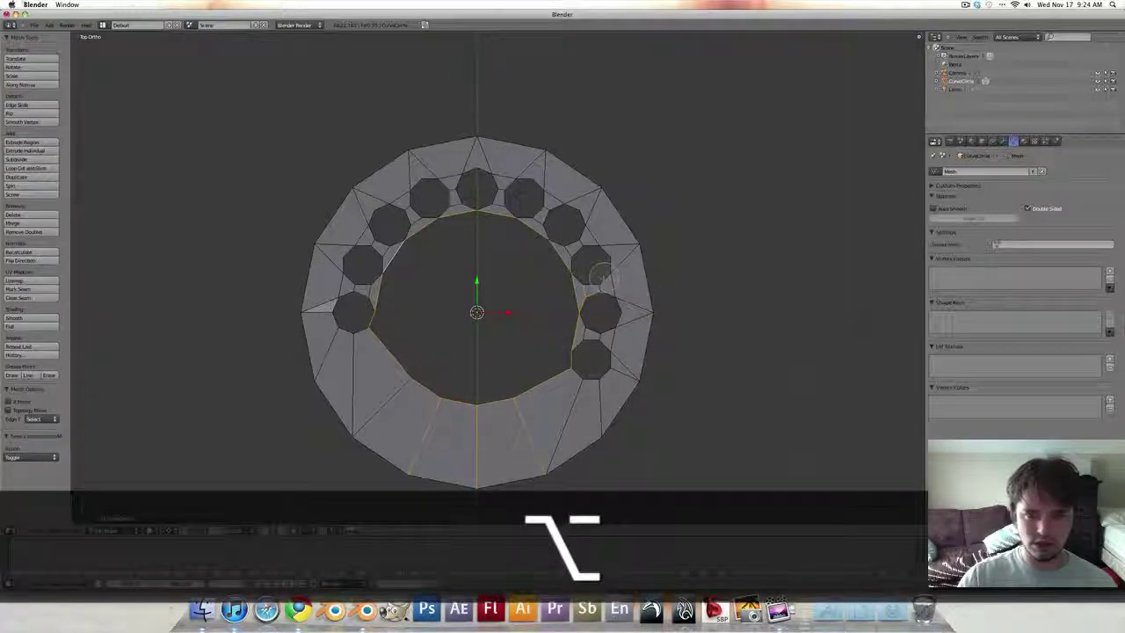
alt+drag(602, 277, 592, 298)
right_click(512, 304)
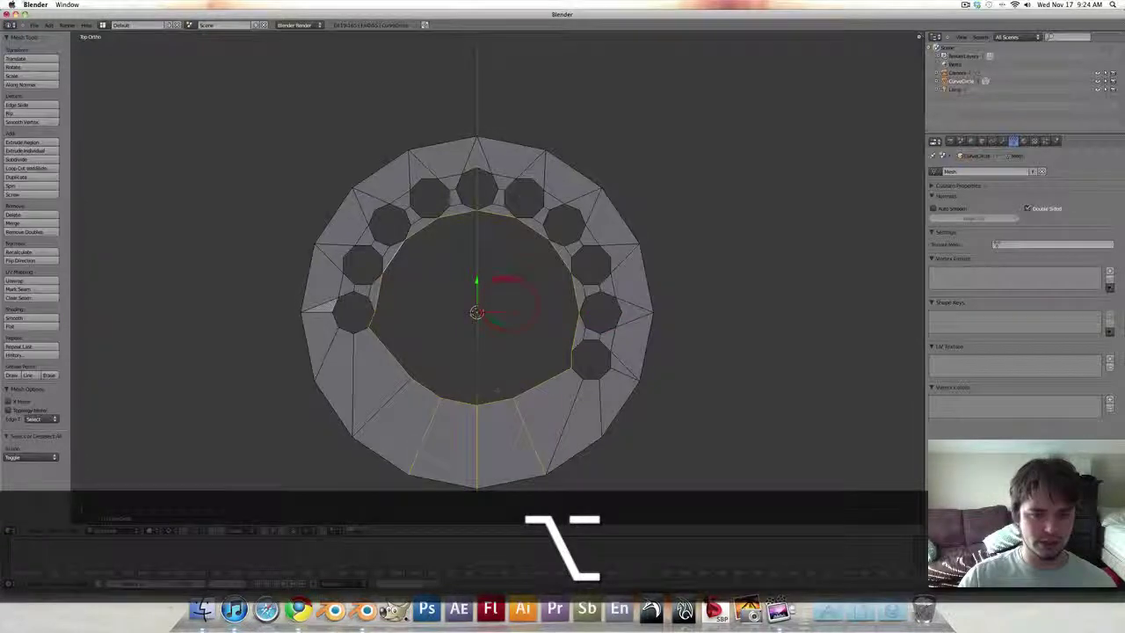
key(Escape)
shift+right_click(477, 448)
shift+right_click(431, 424)
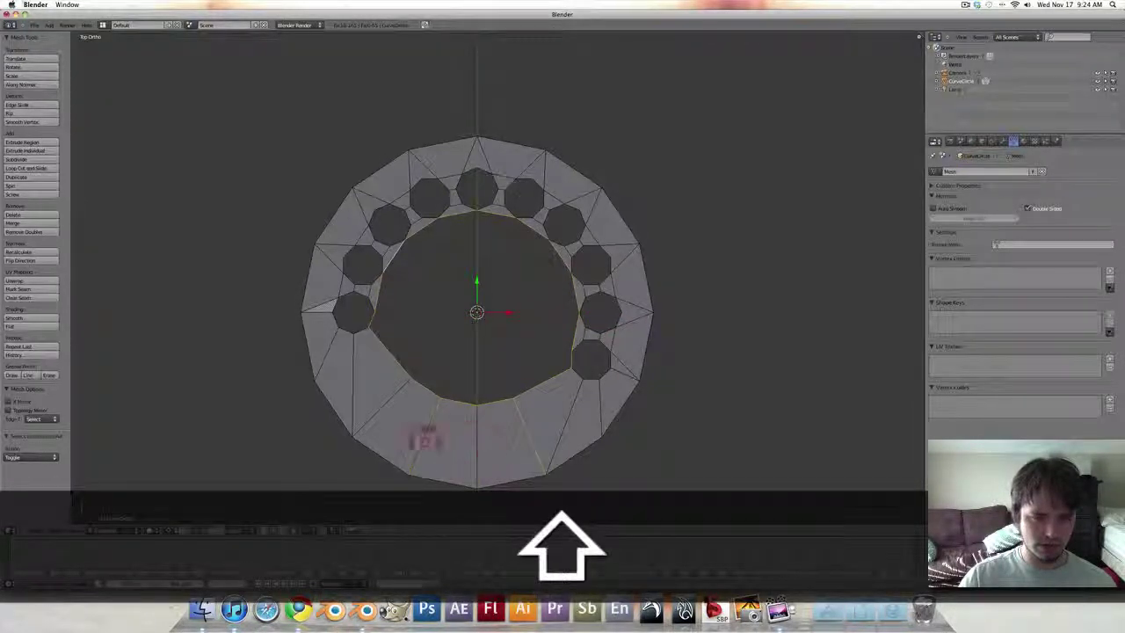
shift+right_click(524, 423)
key(e)
text(s)
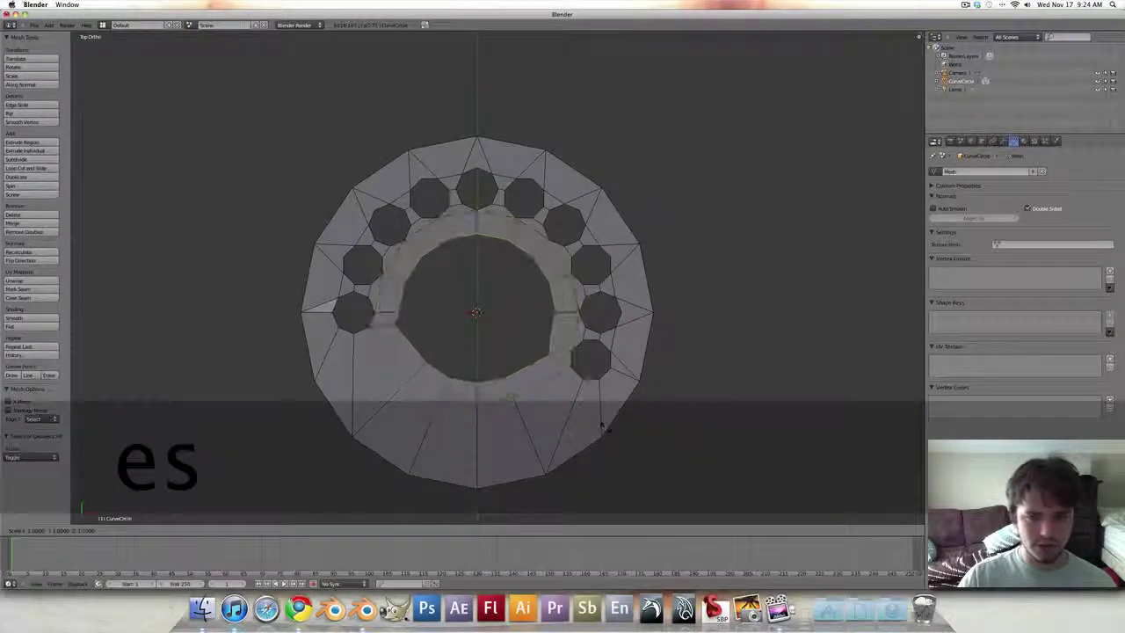
text(.5)
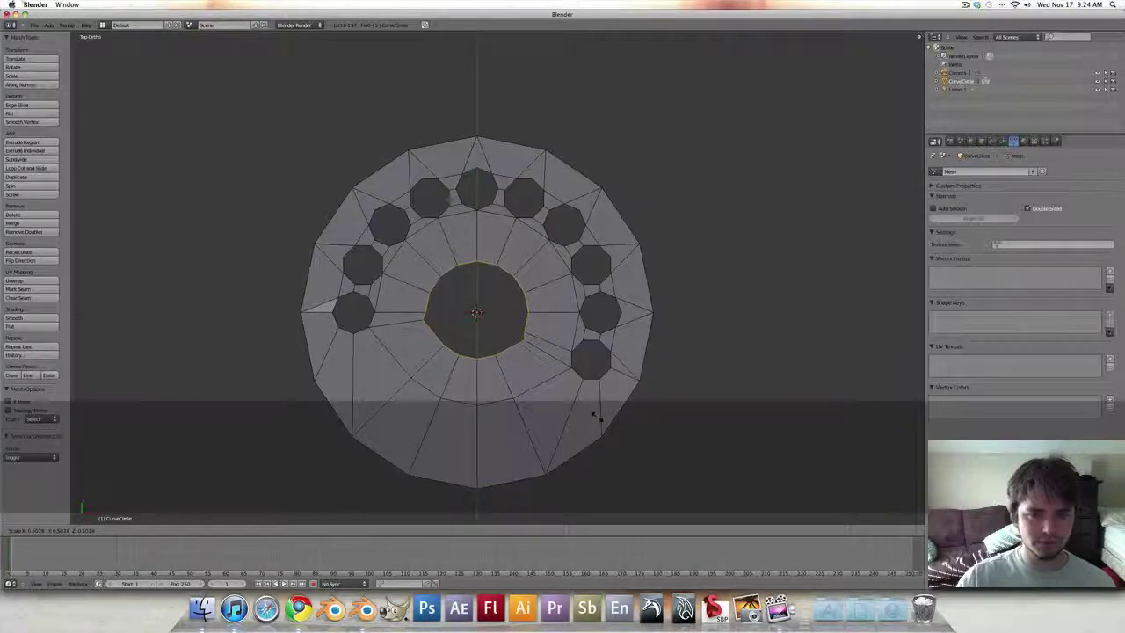
key(Return)
key(alt+shift+s)
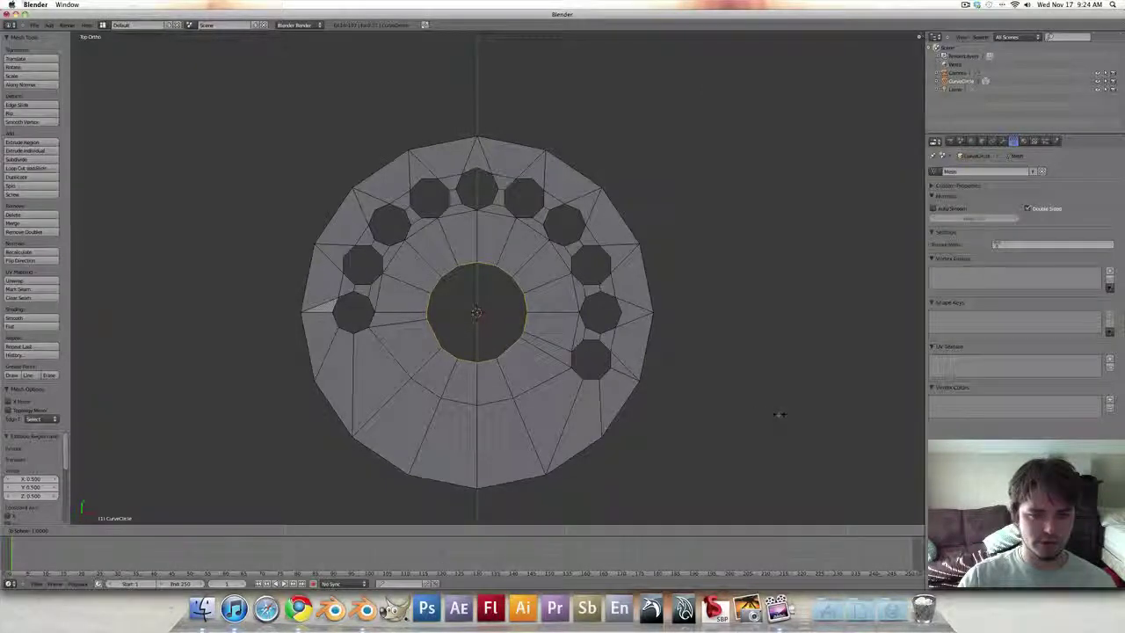
key(Return)
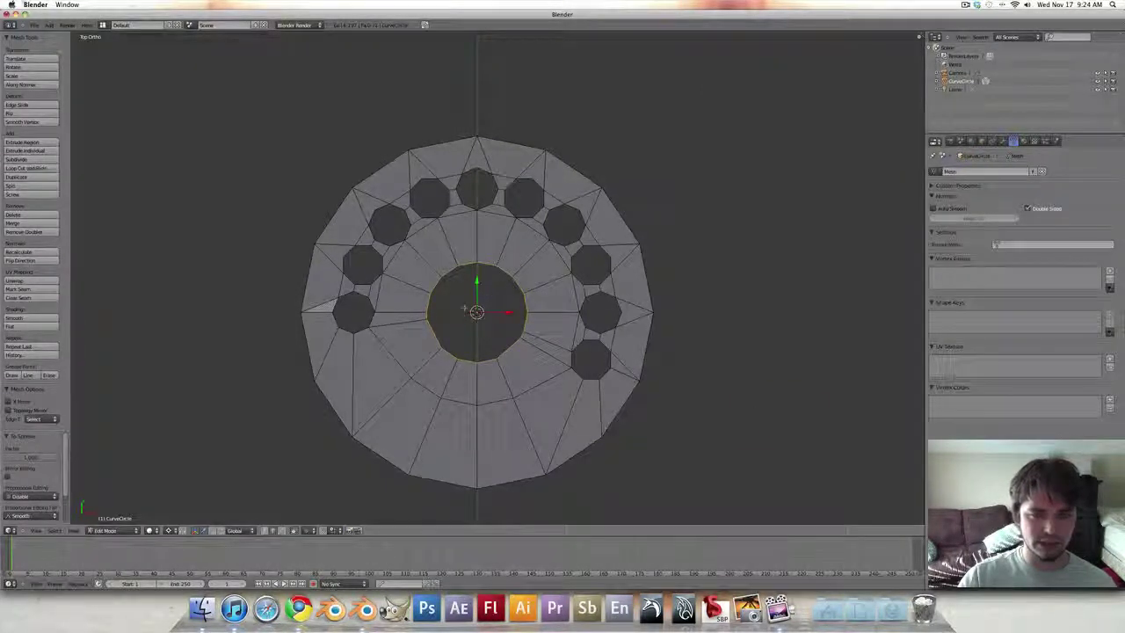
Step: Bridge opposite edges of the central hole with three adjoining face strips, from the middle towards its right side
scroll(458, 323, up, 5)
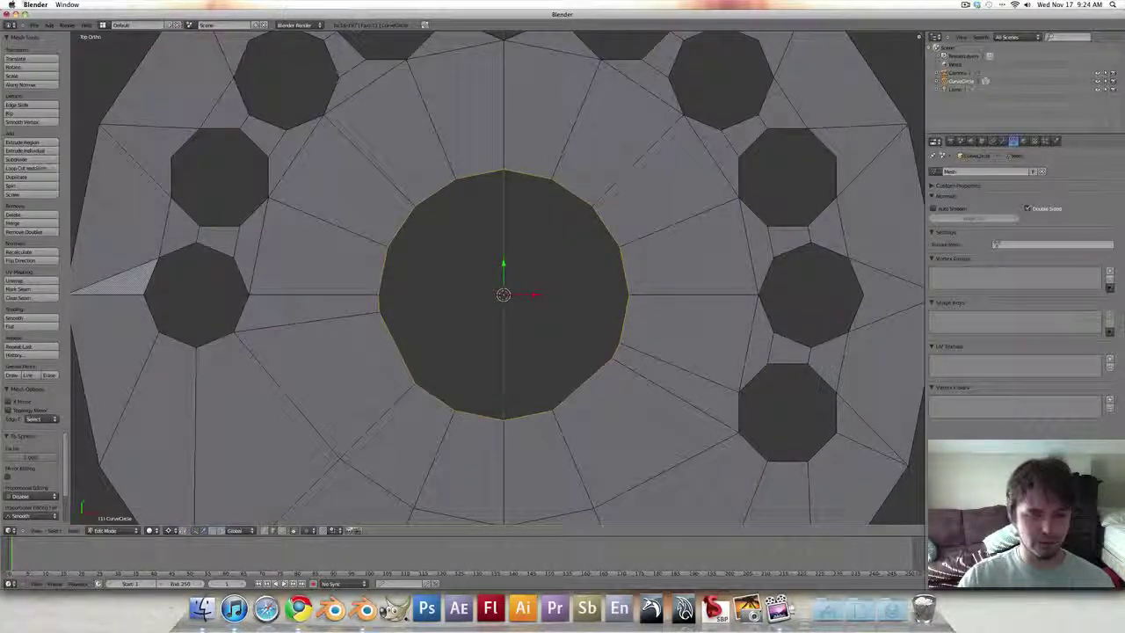
right_click(477, 411)
shift+right_click(531, 172)
key(f)
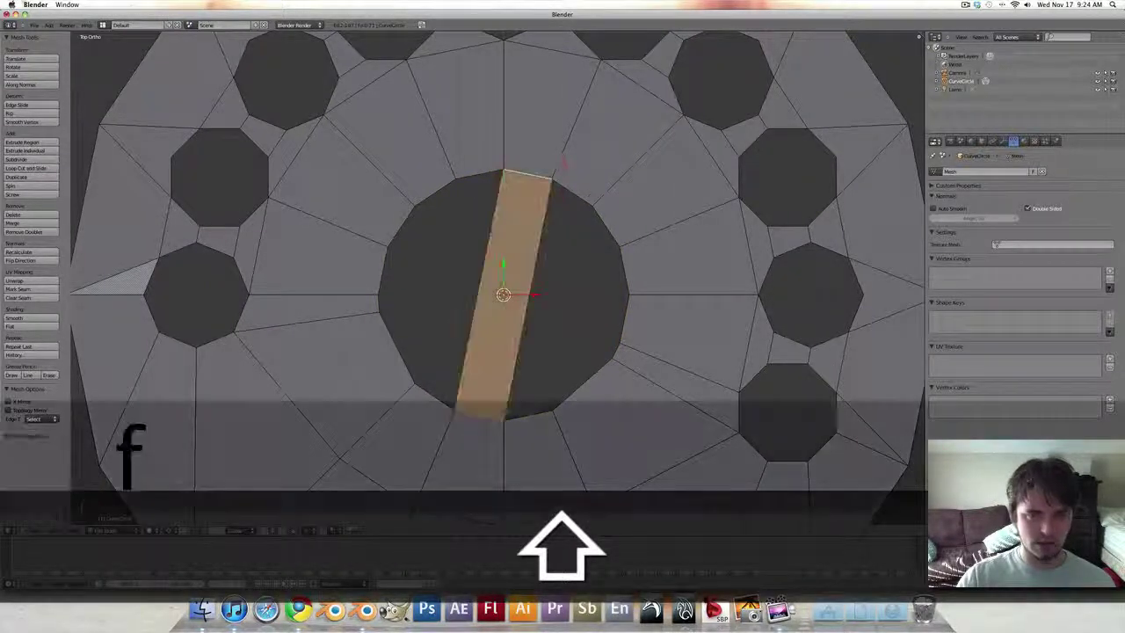
right_click(528, 403)
shift+right_click(577, 188)
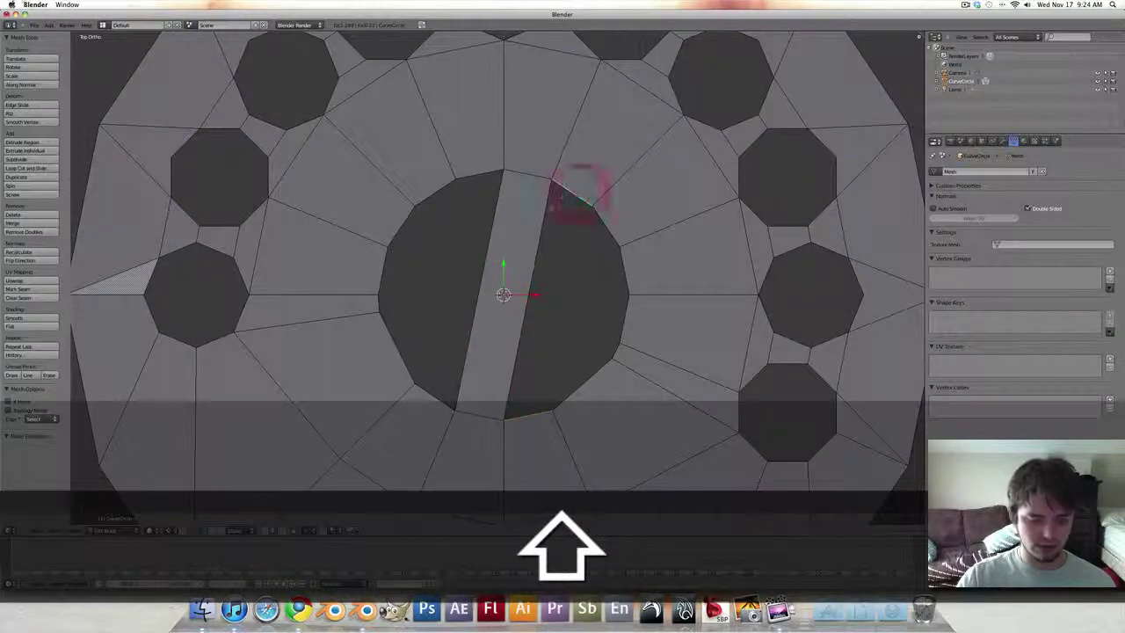
key(f)
right_click(587, 374)
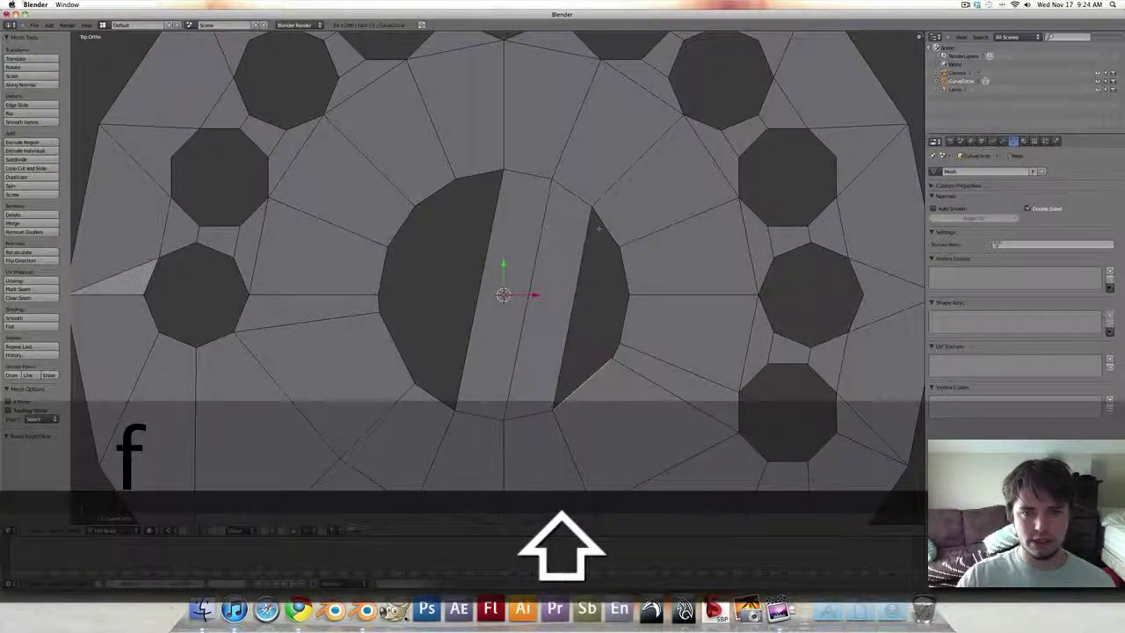
key(f)
Step: Fill the open left part of the central hole with three more faces between its opposite edges
right_click(421, 382)
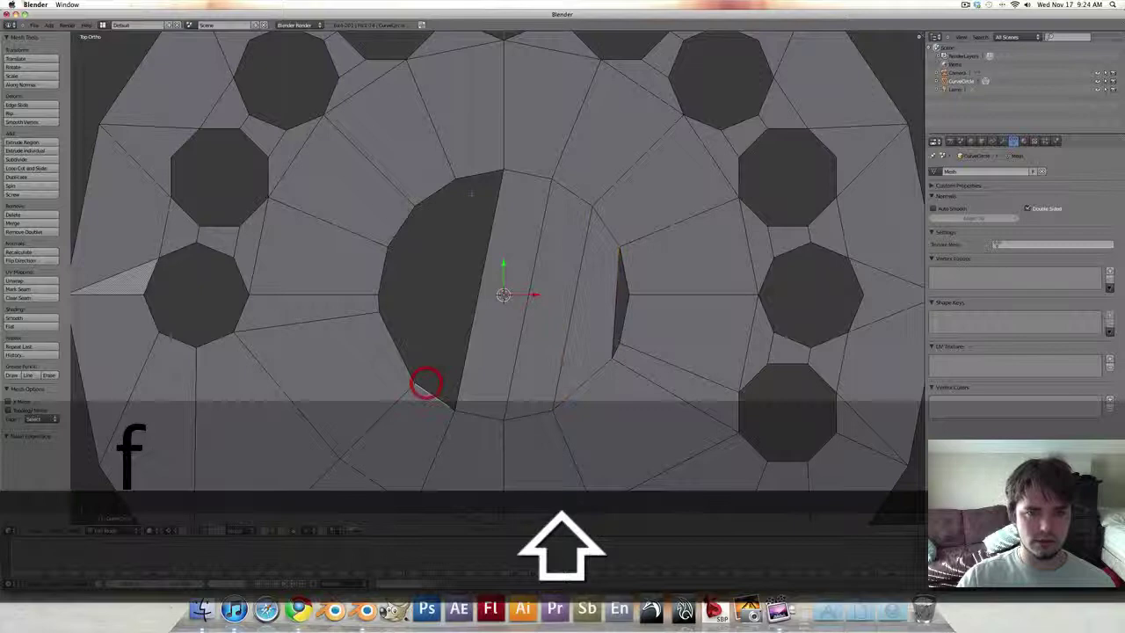
shift+right_click(475, 181)
key(f)
right_click(404, 316)
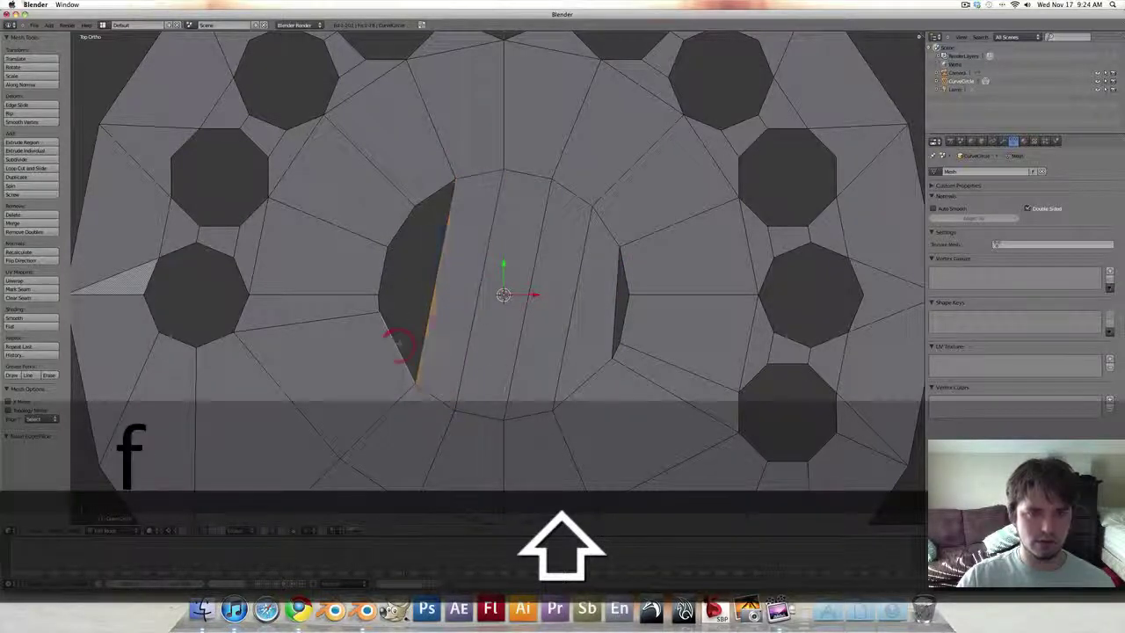
key(f)
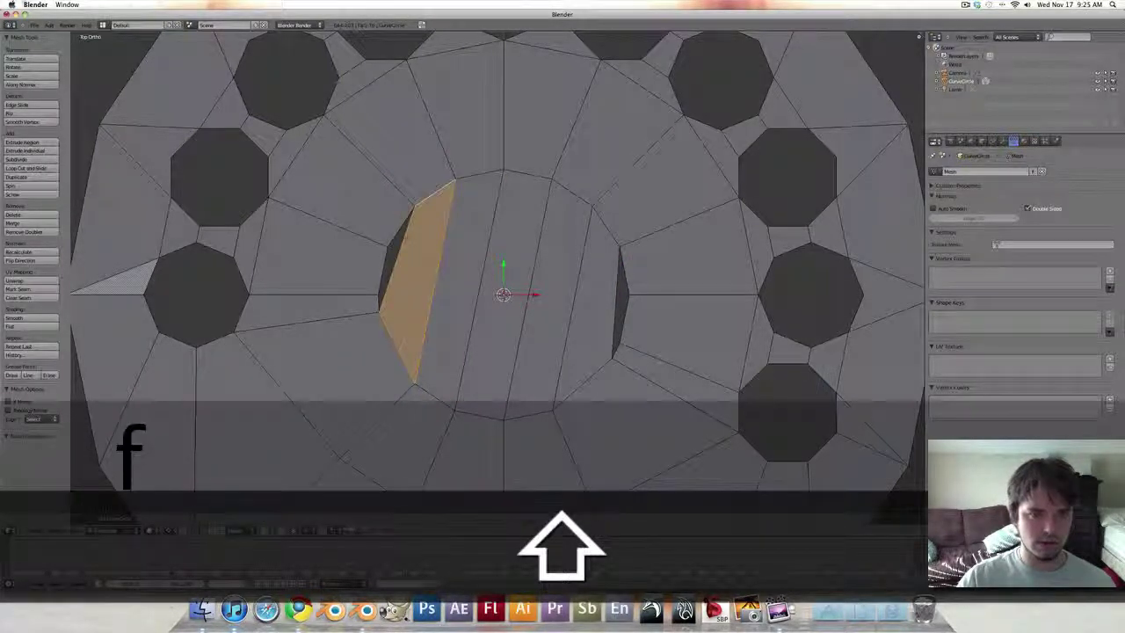
shift+right_click(403, 250)
shift+right_click(376, 316)
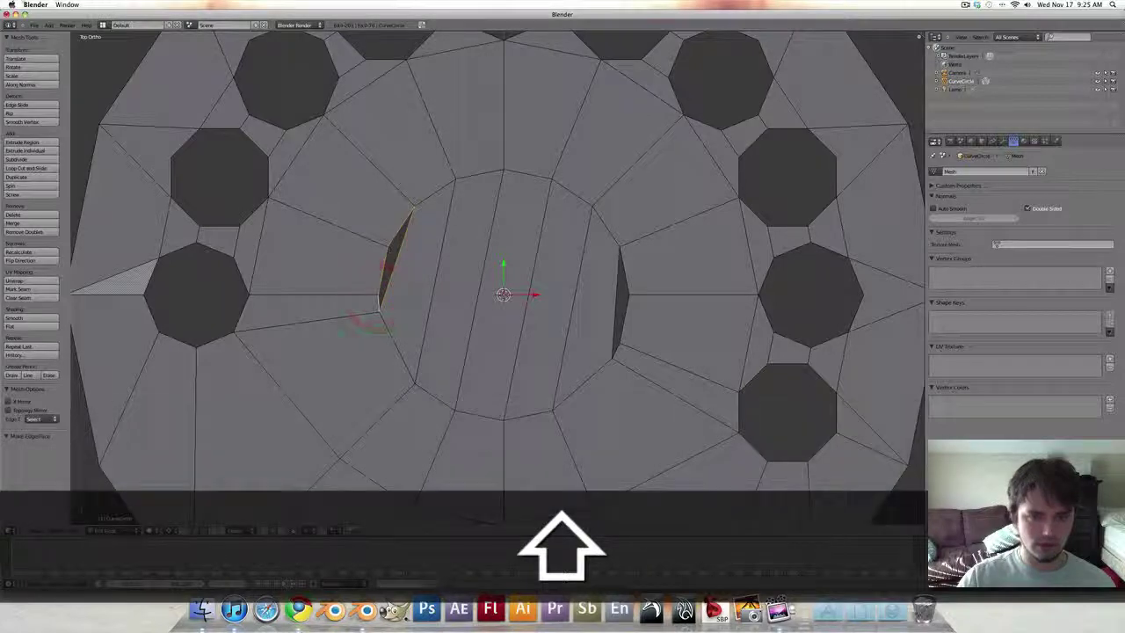
key(f)
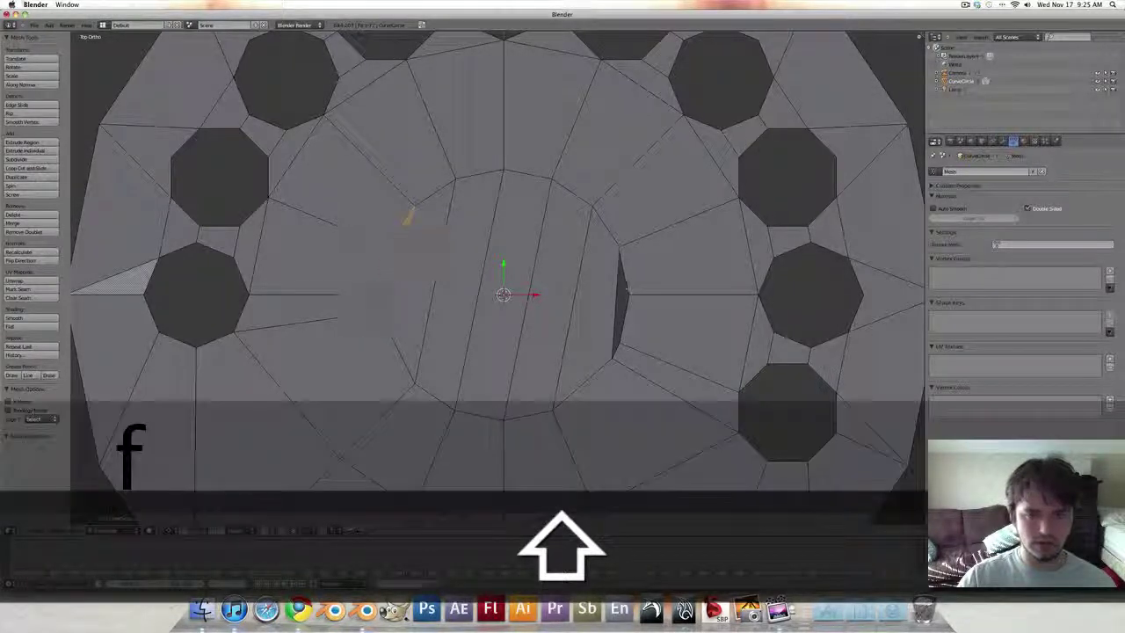
Step: Fill the remaining narrow gap on the right side of the central hole with a face
right_click(633, 314)
shift+right_click(619, 347)
key(f)
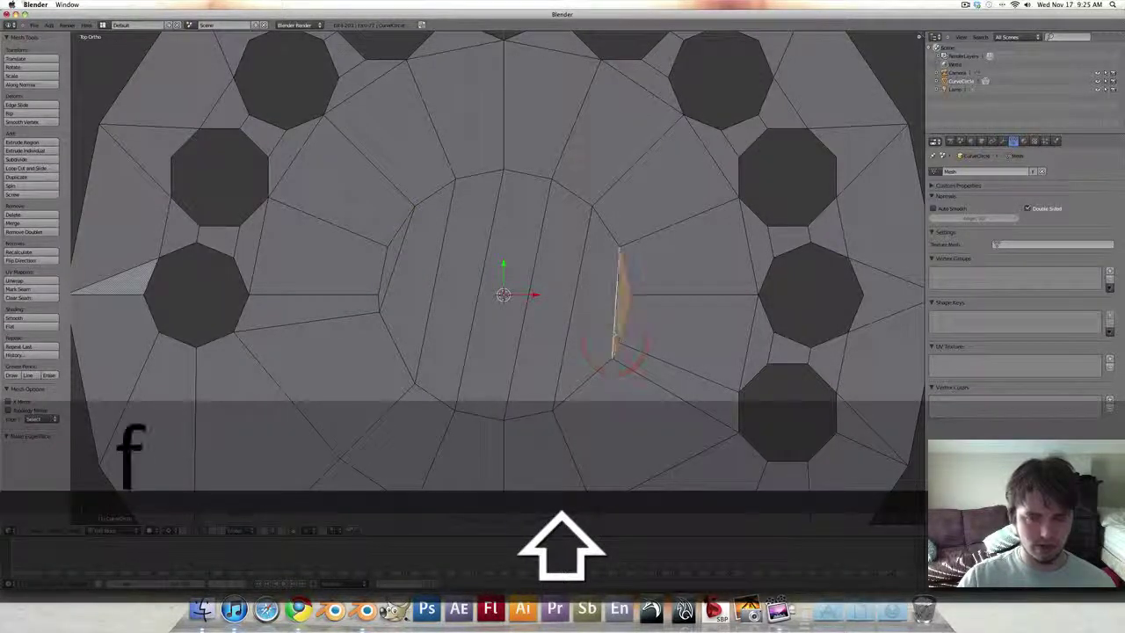
Step: Change the mesh selection mode and reposition the rim of the filled centre slightly on its right and left sides
key(ctrl+Tab)
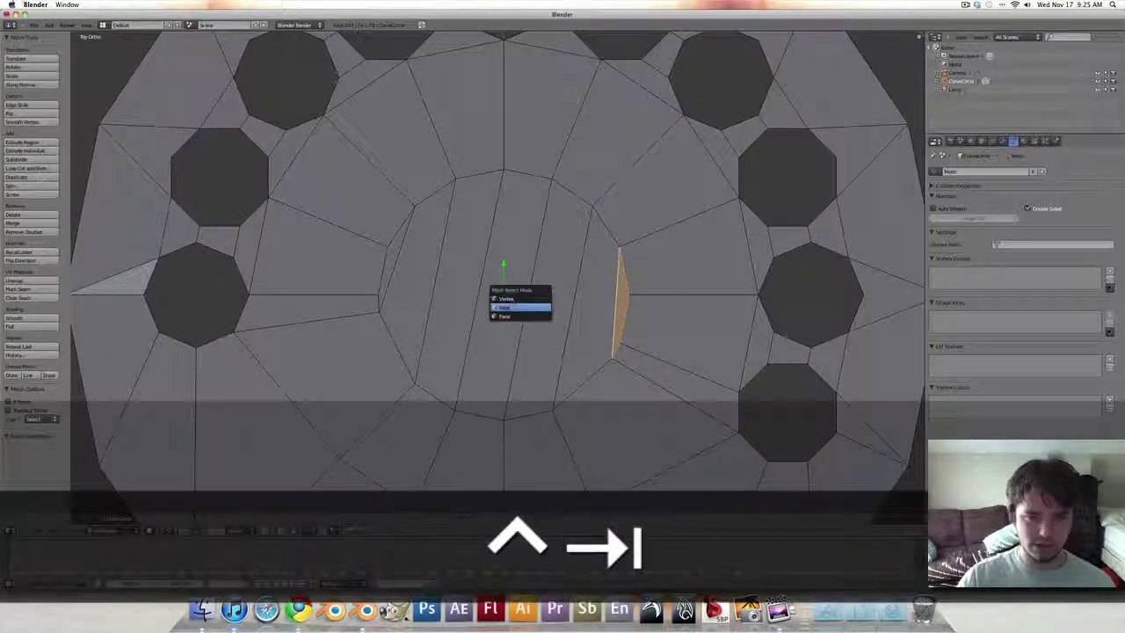
click(519, 307)
right_click(618, 341)
key(g)
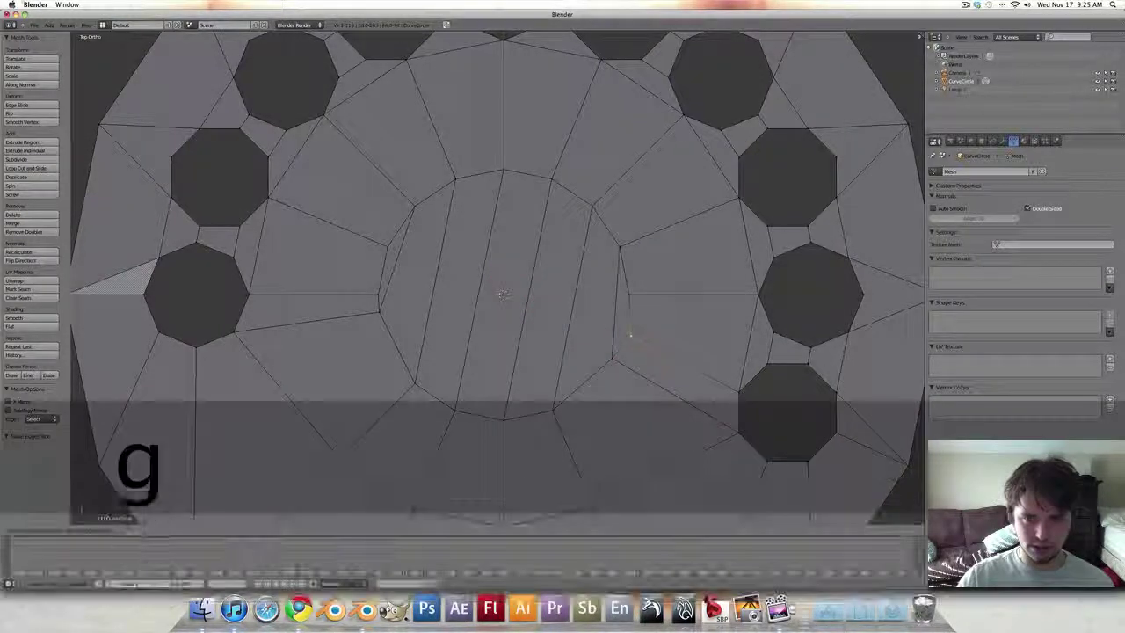
click(611, 332)
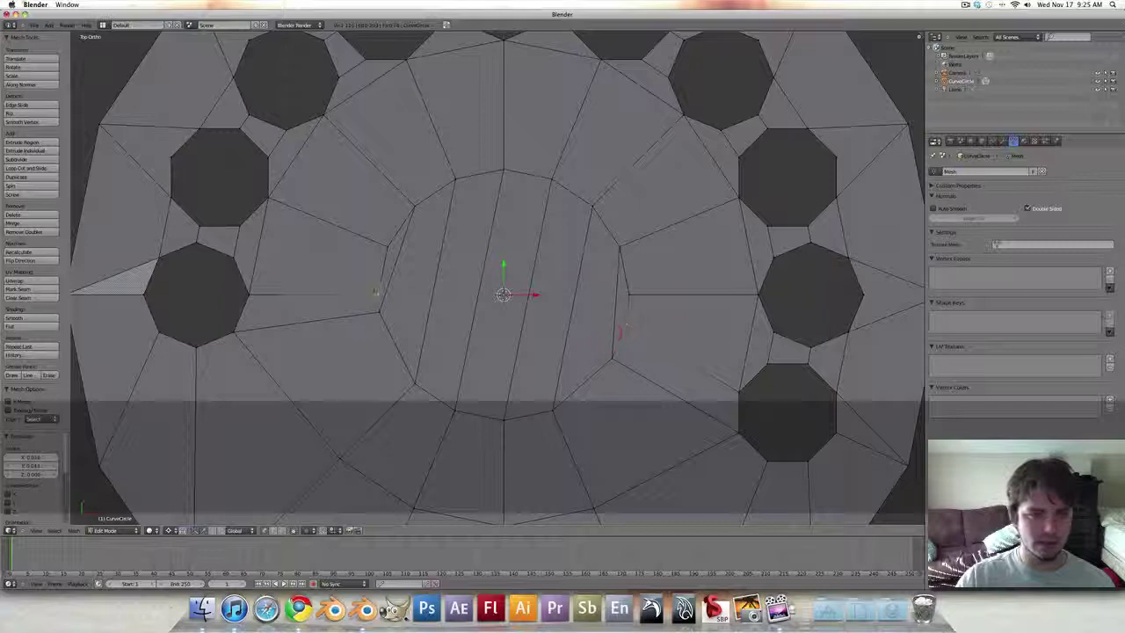
key(g)
click(376, 286)
Step: Select the entire disc mesh and remove its duplicate vertices
key(a)
key(a)
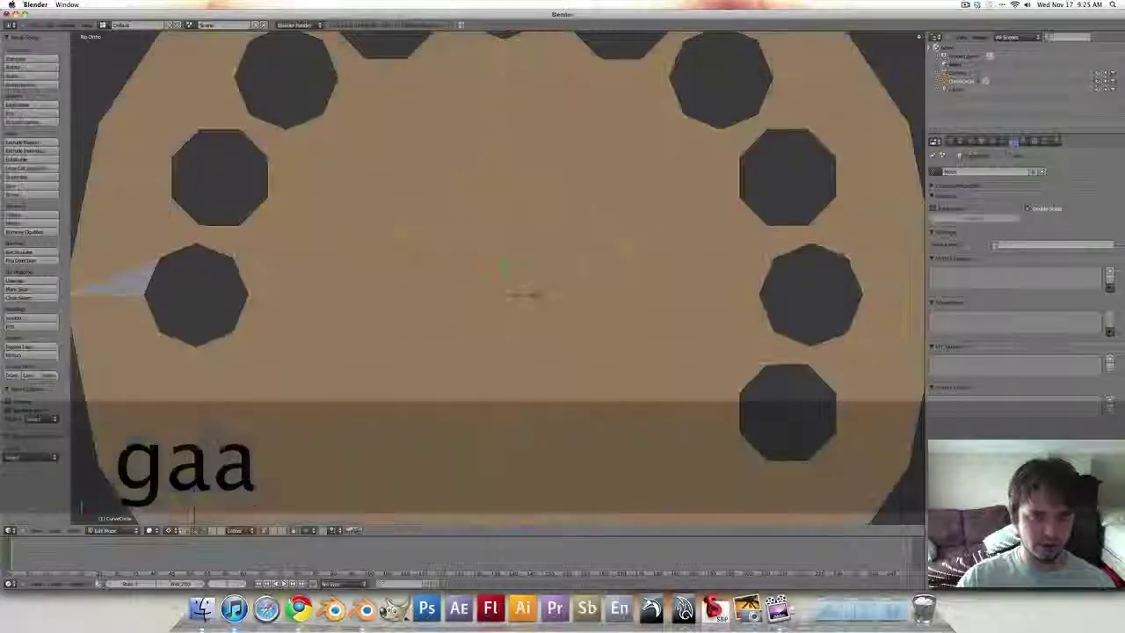
key(w)
click(378, 288)
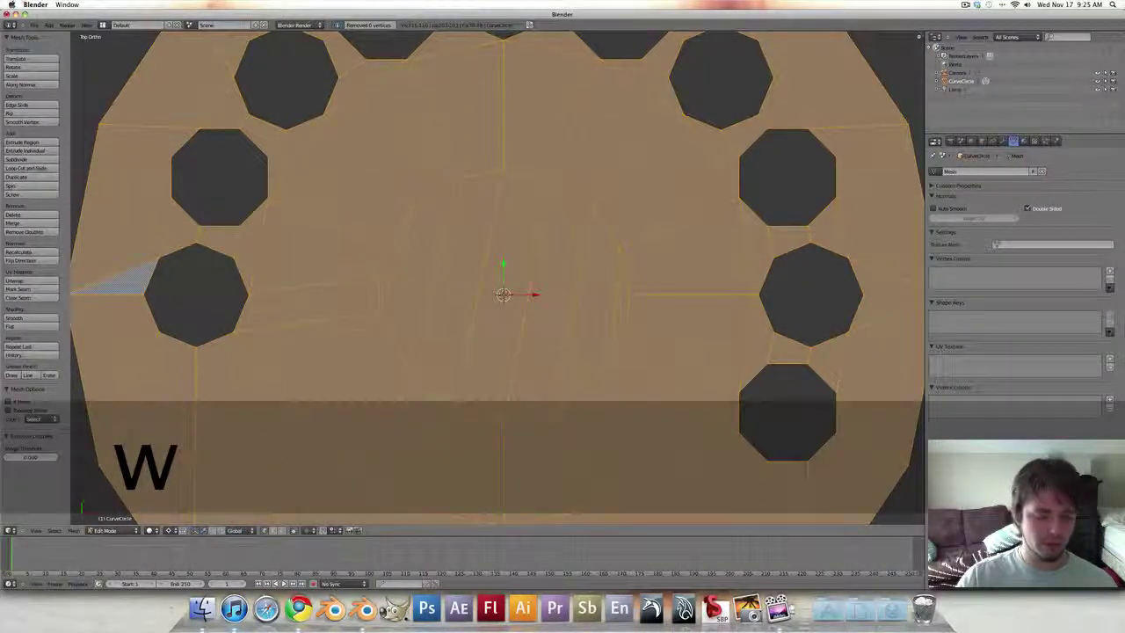
Step: Leave Edit Mode and add a level 2 subdivision surface to the disc, then tilt the view to check it
key(Tab)
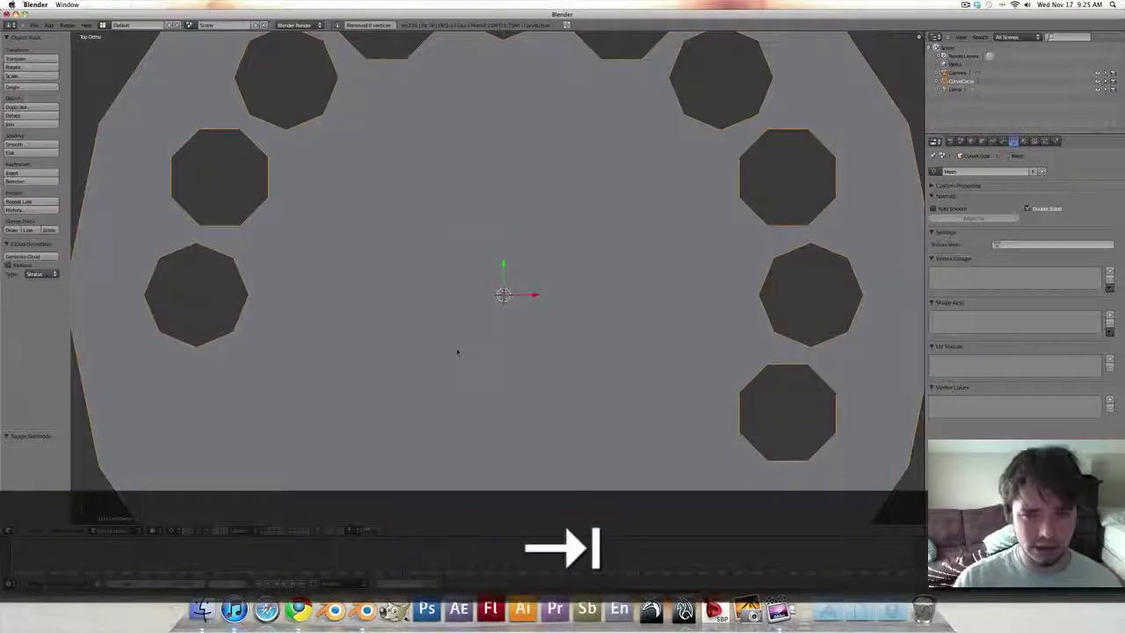
scroll(457, 348, down, 5)
key(ctrl+2)
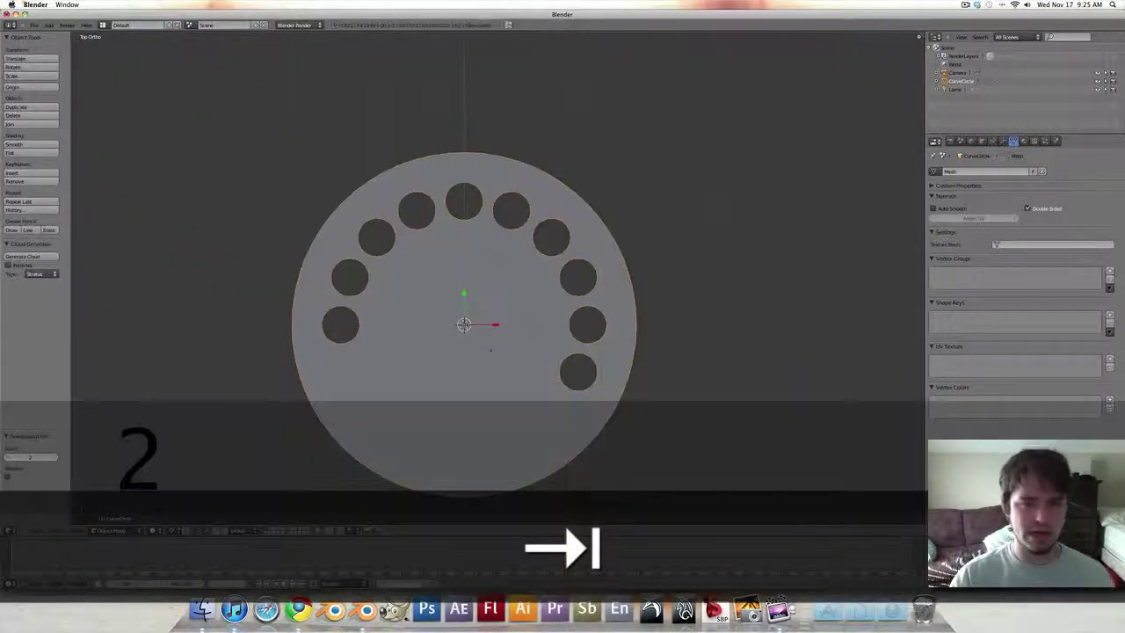
key(alt)
alt+drag(514, 380, 513, 369)
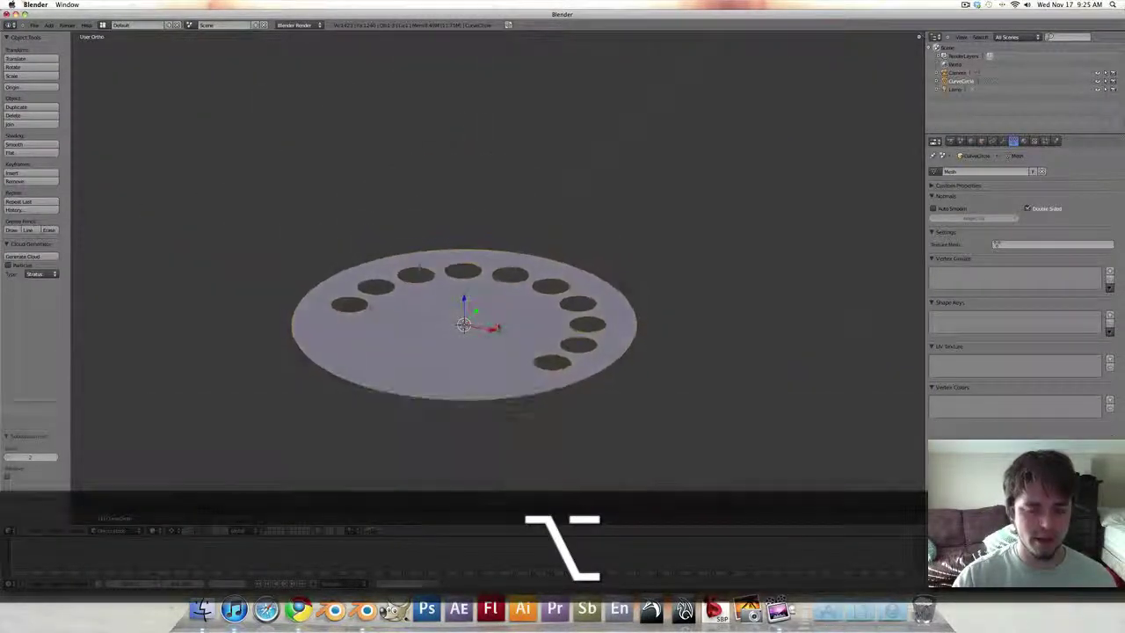
Step: Extrude the whole disc downward in successive segments, a main one about 0.05 deep between two thin ones about 0.01 deep
key(Tab)
scroll(514, 367, up, 3)
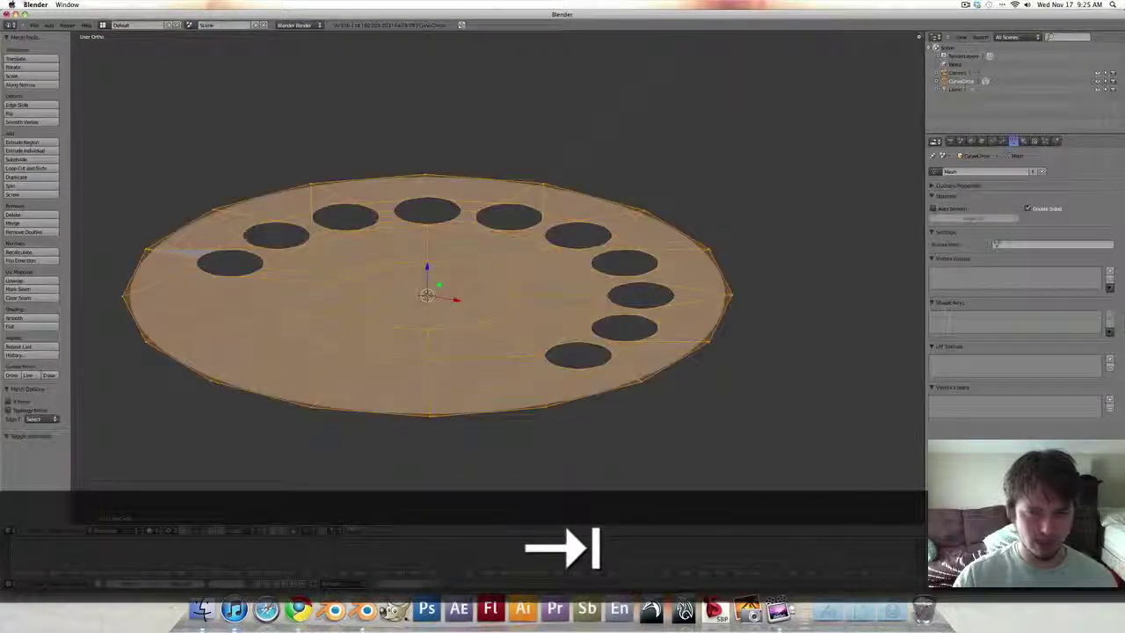
key(e)
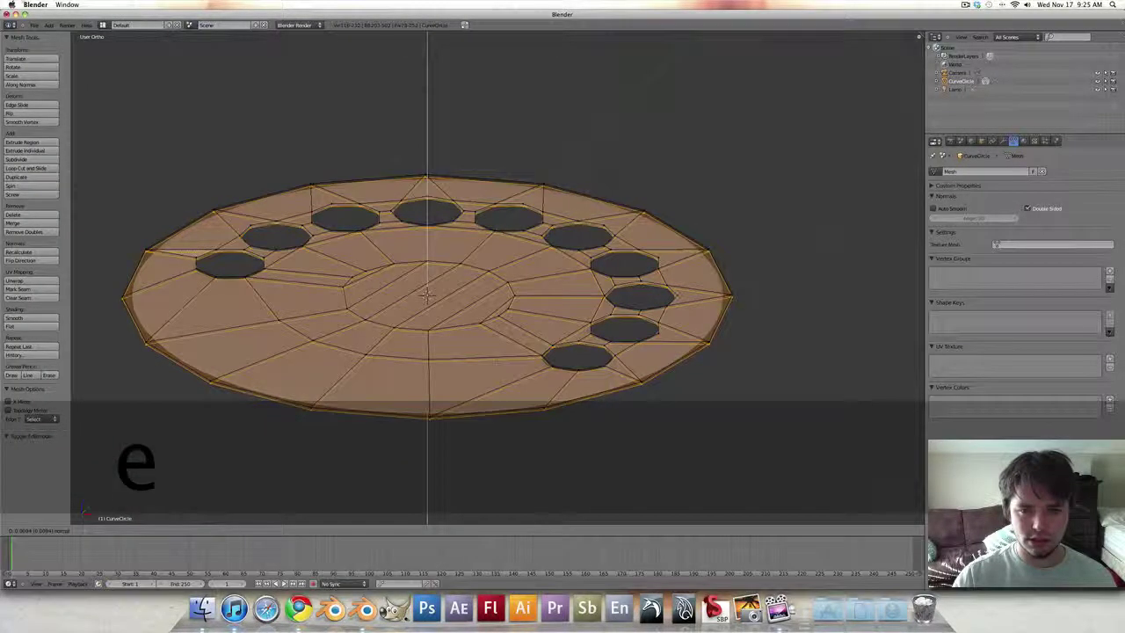
click(500, 363)
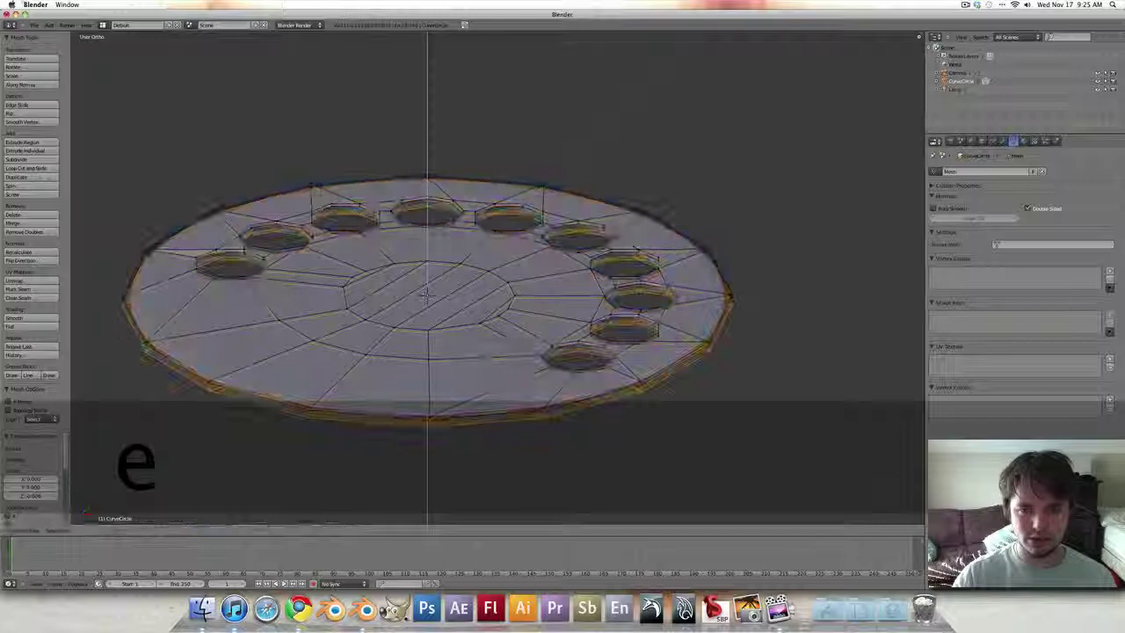
key(e)
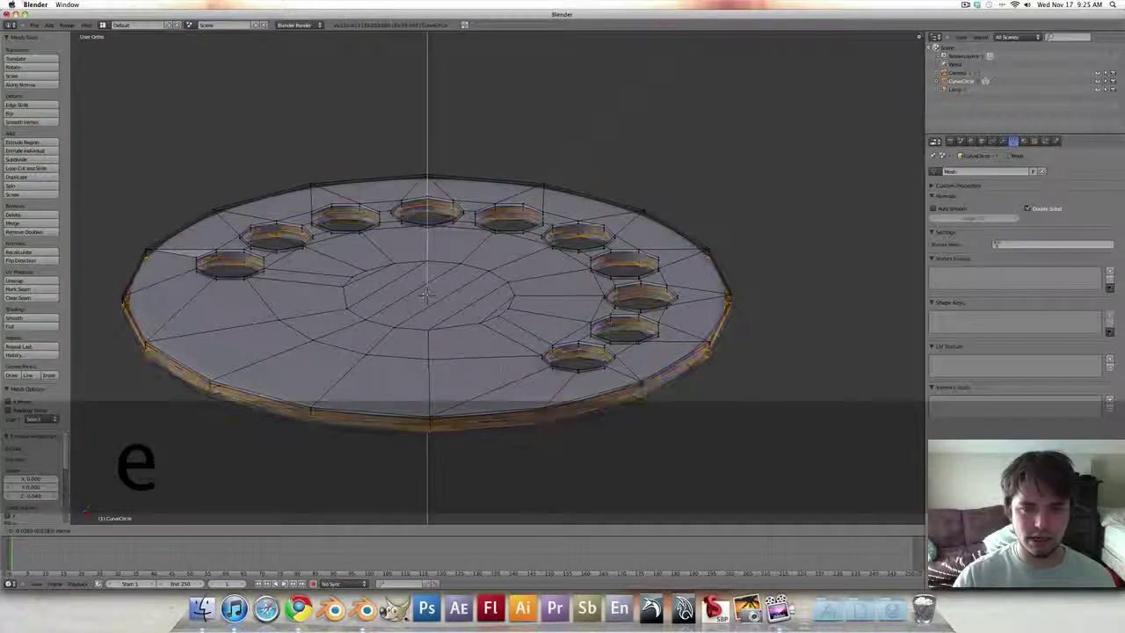
click(500, 373)
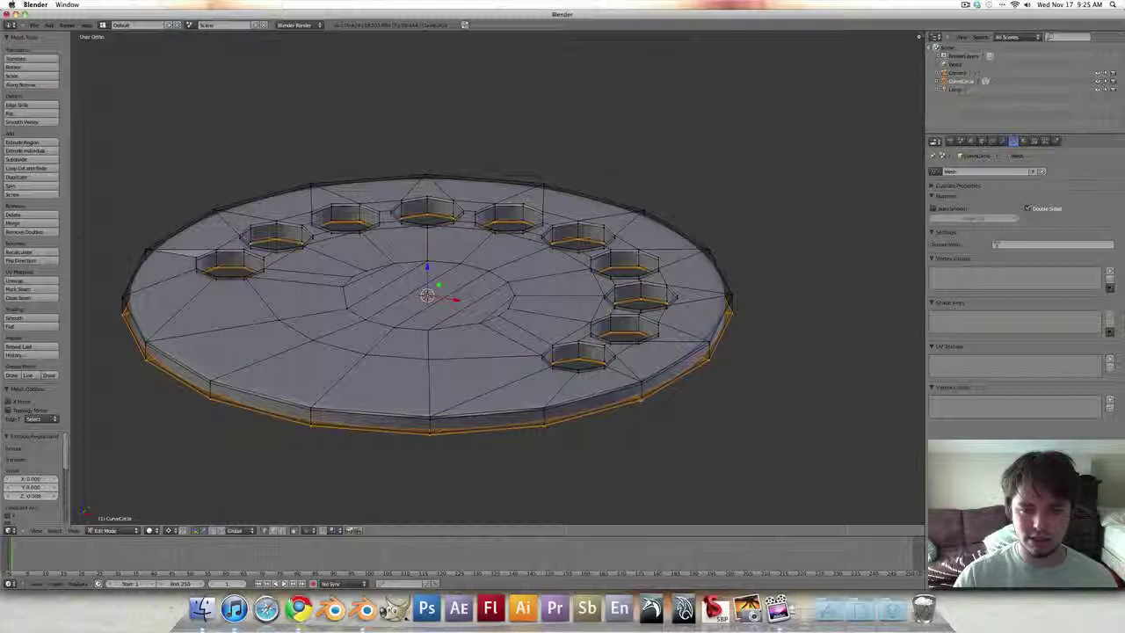
Step: Set the disc to smooth shading and recalculate the normals of its entire mesh
key(Tab)
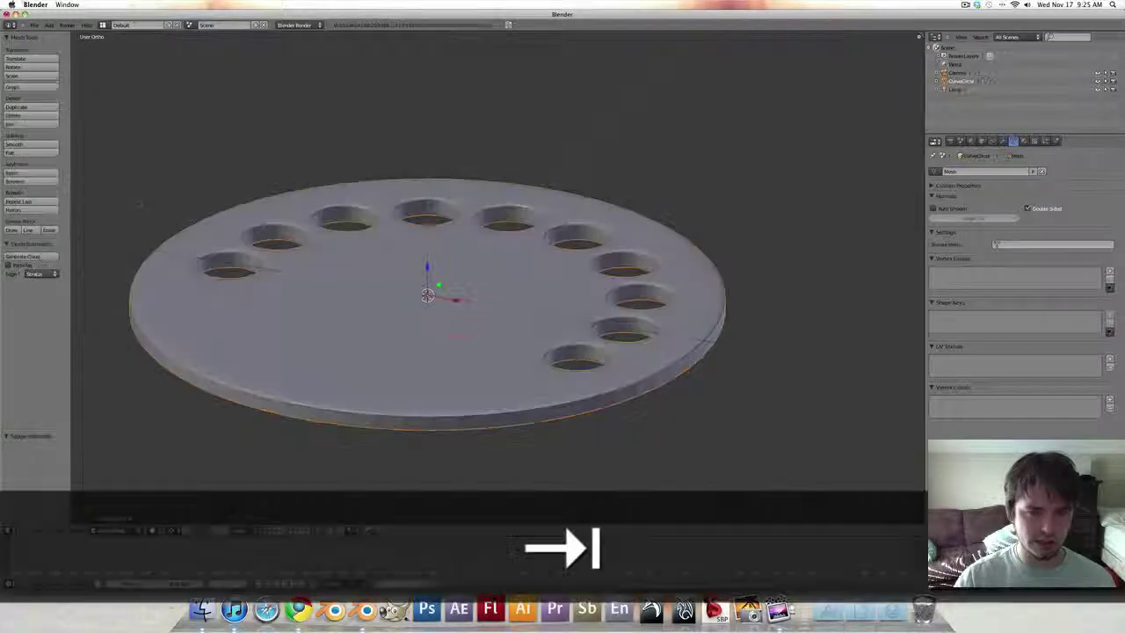
click(32, 145)
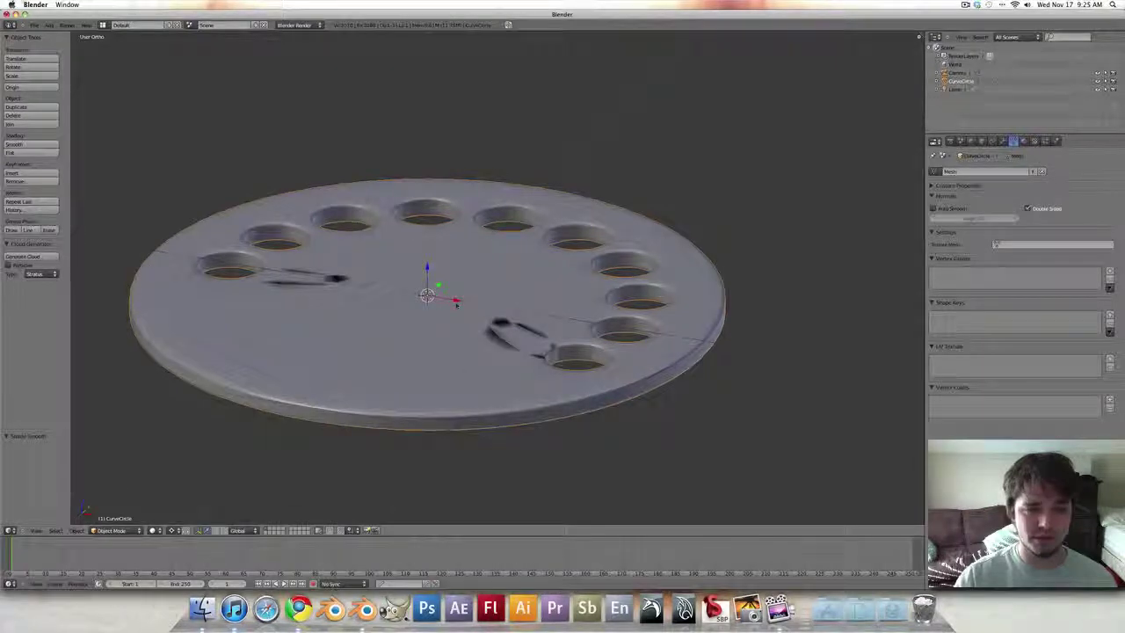
key(Tab)
key(a)
key(a)
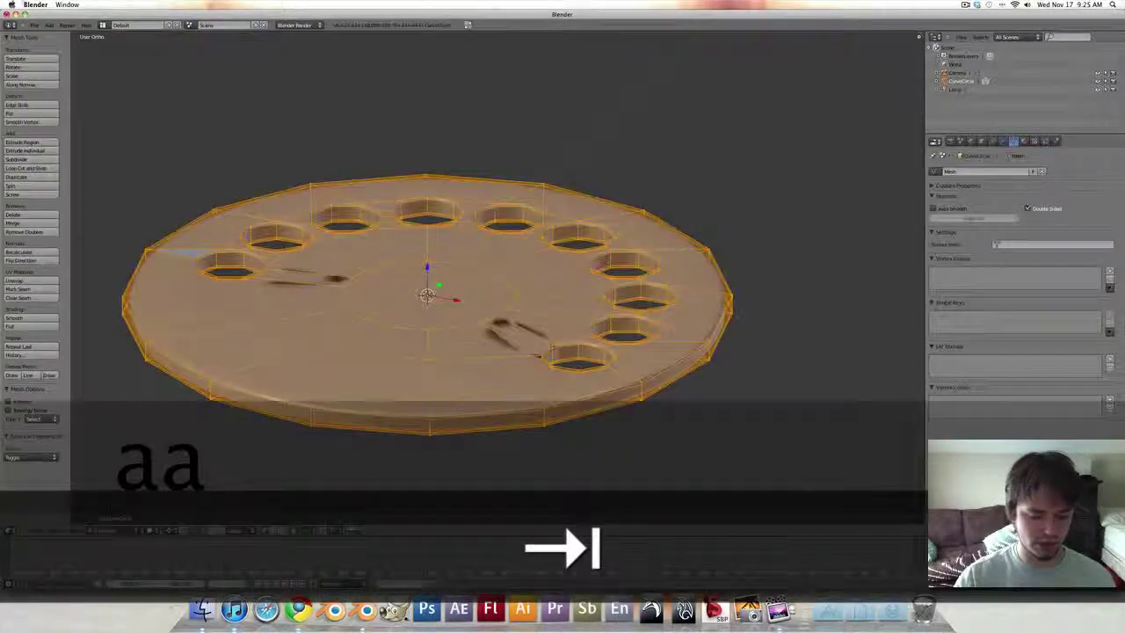
key(ctrl+n)
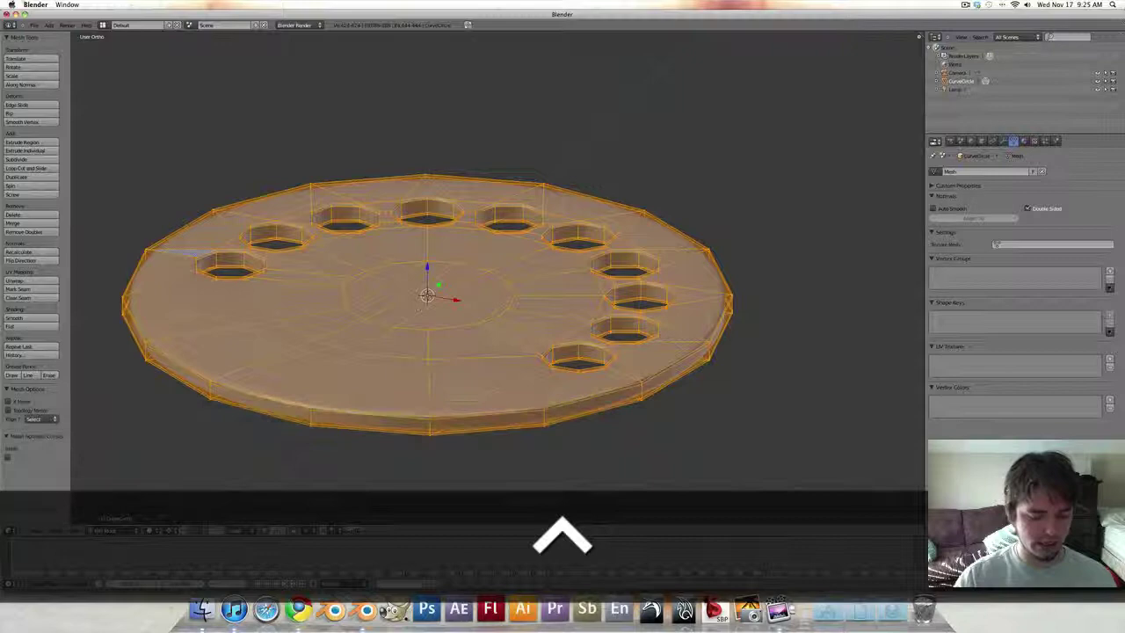
key(Tab)
middle_drag(536, 296, 460, 291)
alt+drag(459, 292, 483, 292)
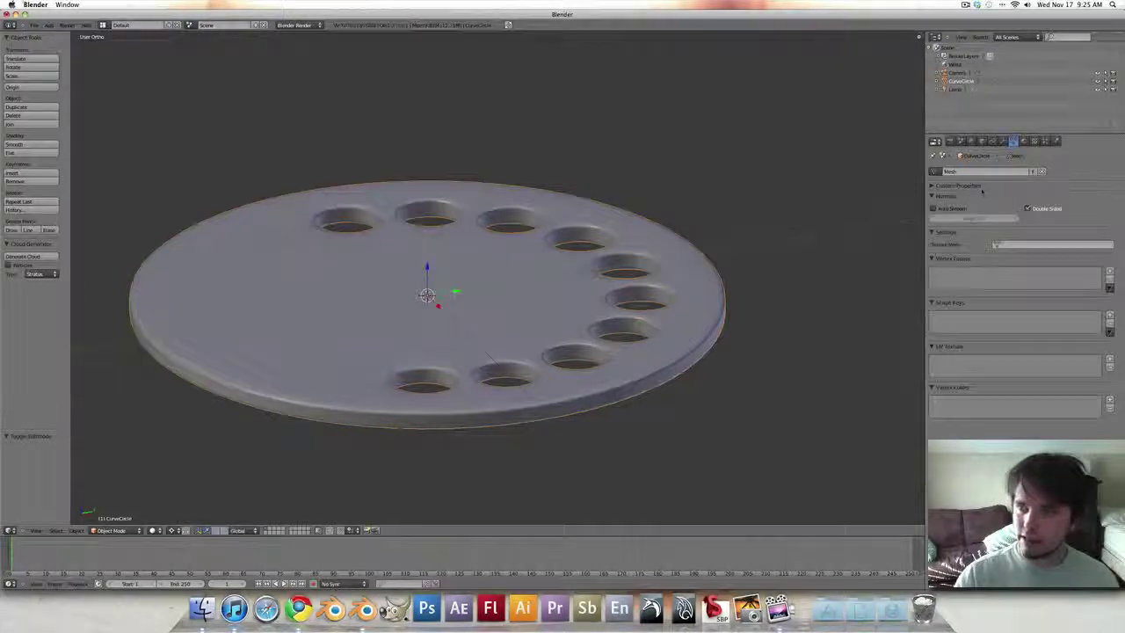
Step: Apply the disc's Subsurf modifier and open the resulting mesh in Edit Mode with nothing selected
click(1005, 142)
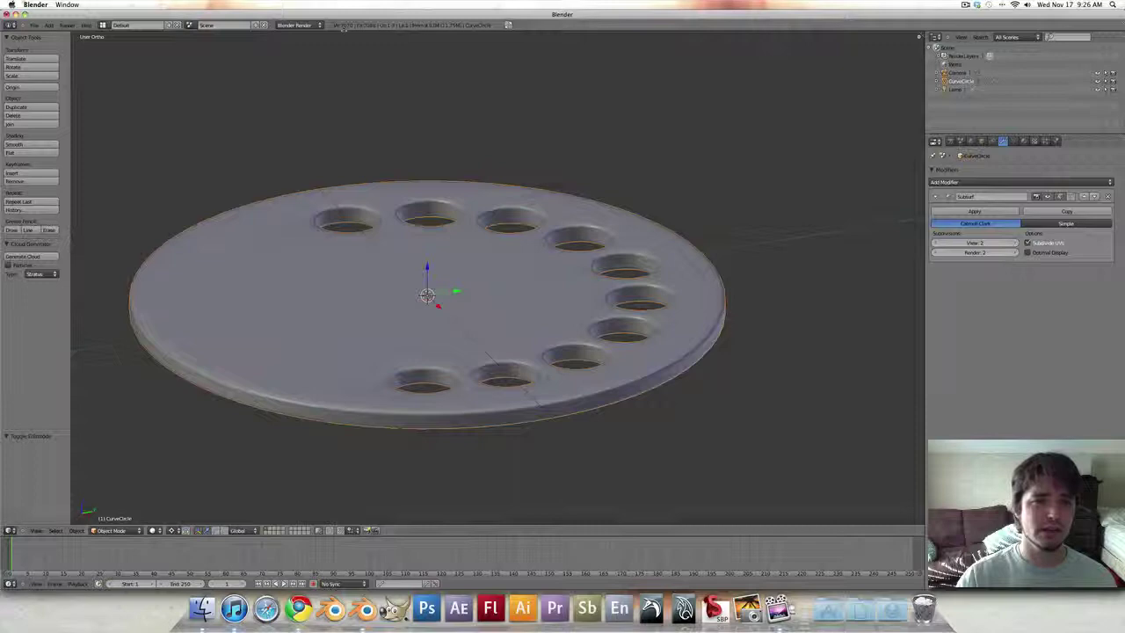
click(982, 212)
key(Tab)
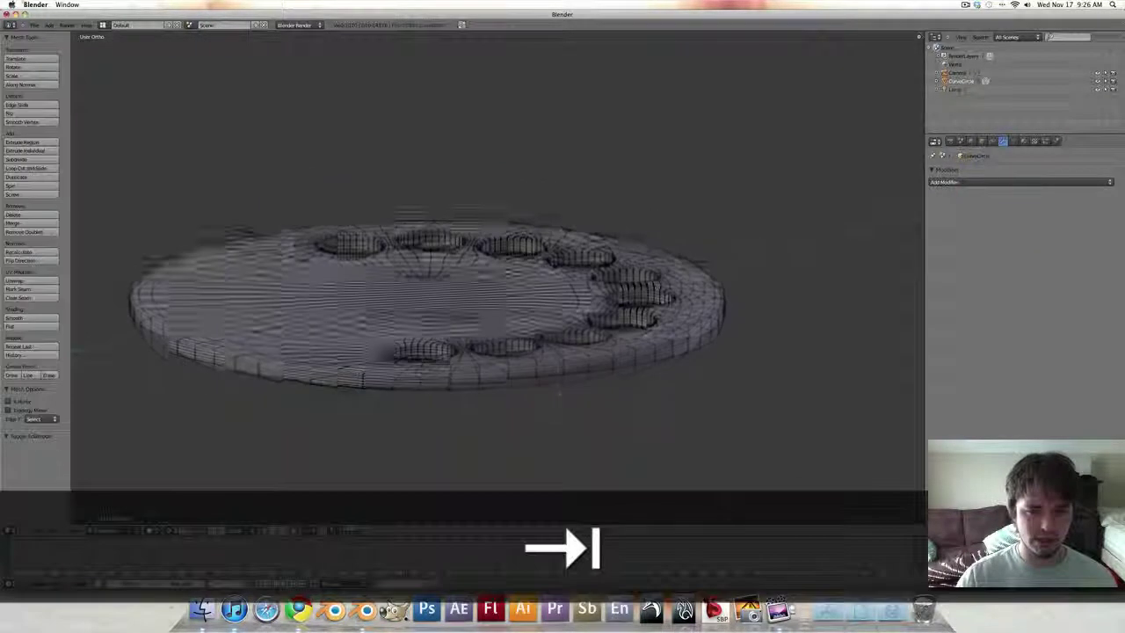
key(a)
key(a)
Step: Delete the upper horizontal edge loop running around the disc's outer side wall
scroll(518, 371, up, 5)
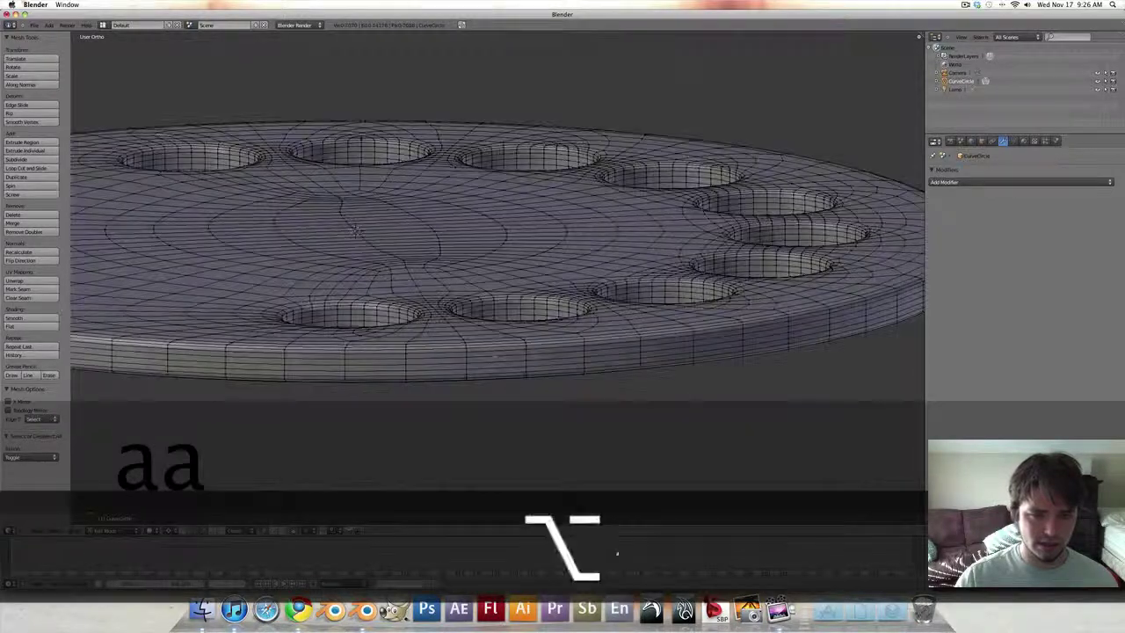
alt+shift+right_click(490, 356)
key(shift+v)
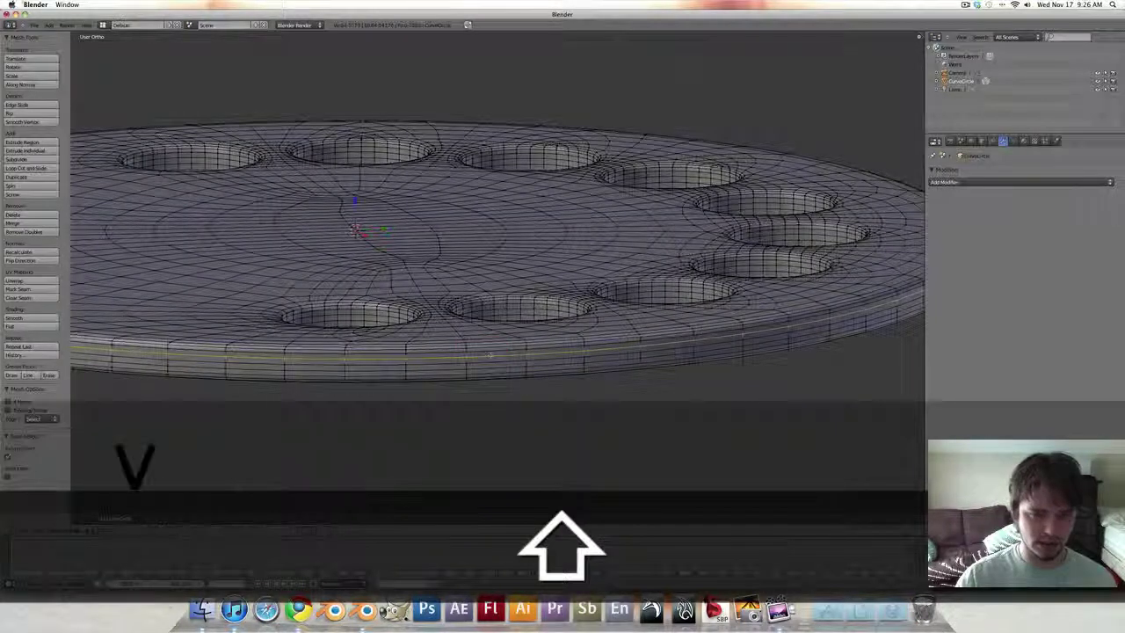
key(x)
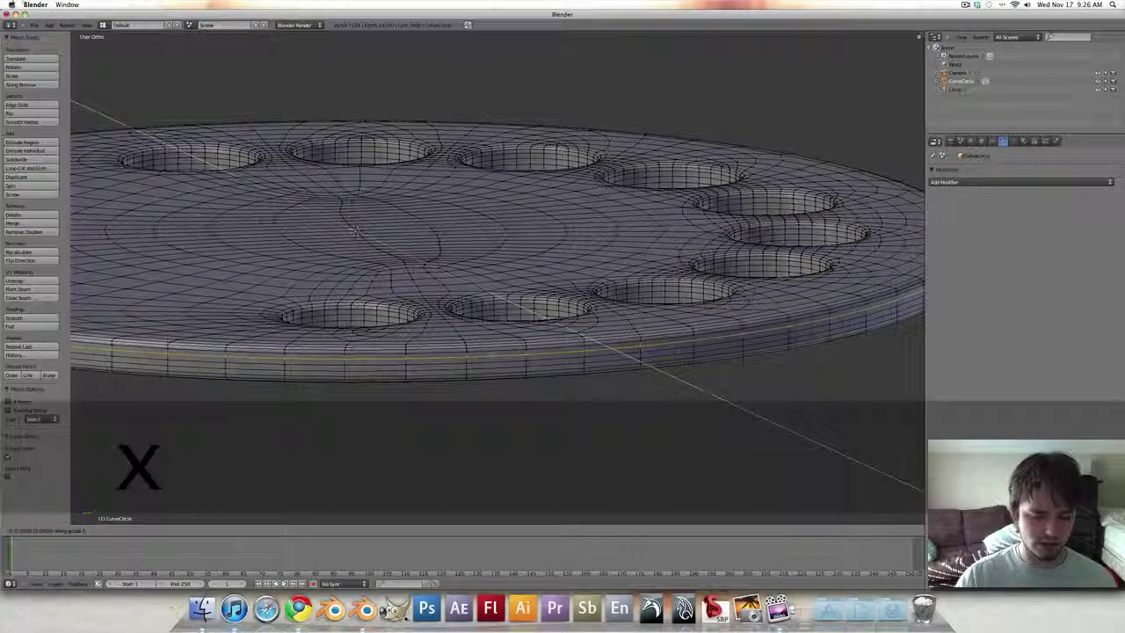
key(Escape)
key(x)
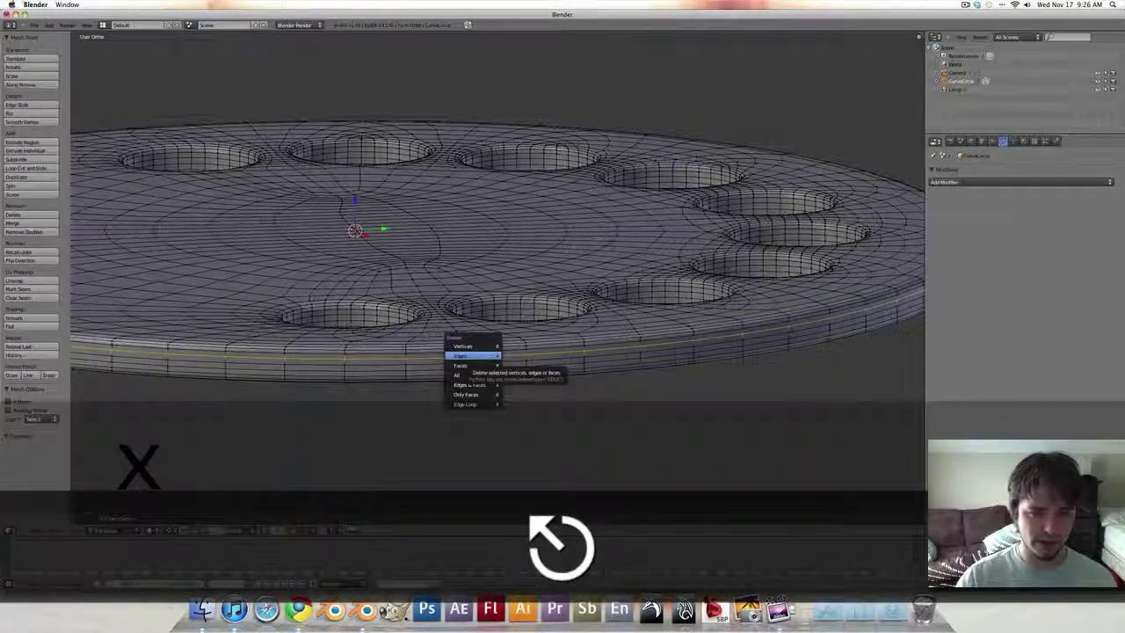
click(466, 403)
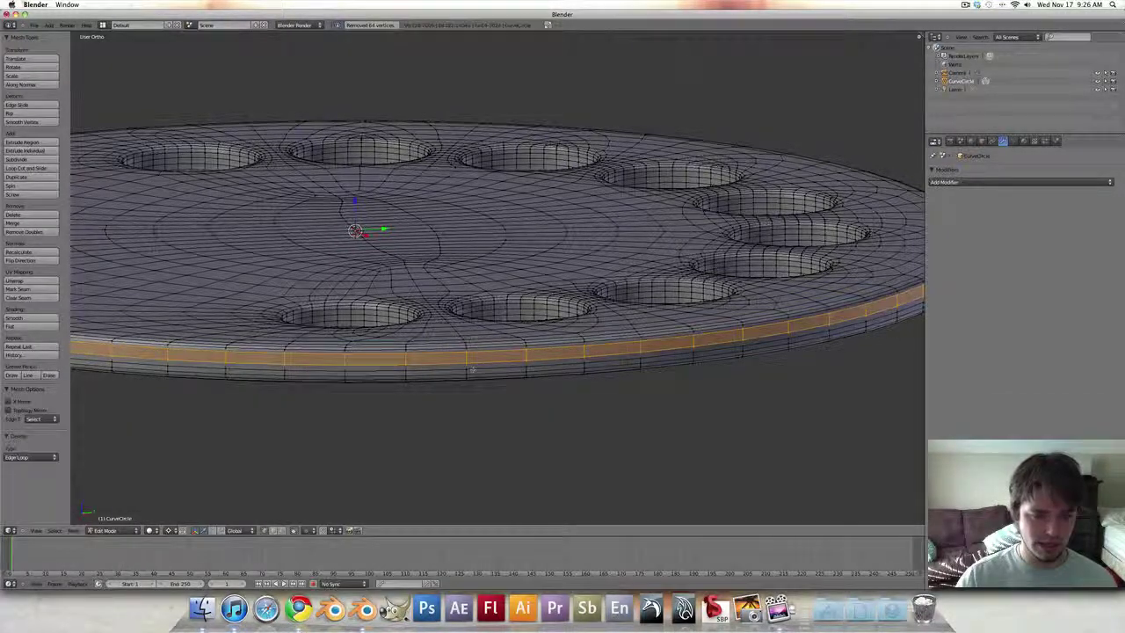
Step: Delete two more horizontal edge loops from the outer side wall, leaving a single band of faces
key(a)
alt+shift+click(477, 357)
key(x)
alt+shift+click(466, 358)
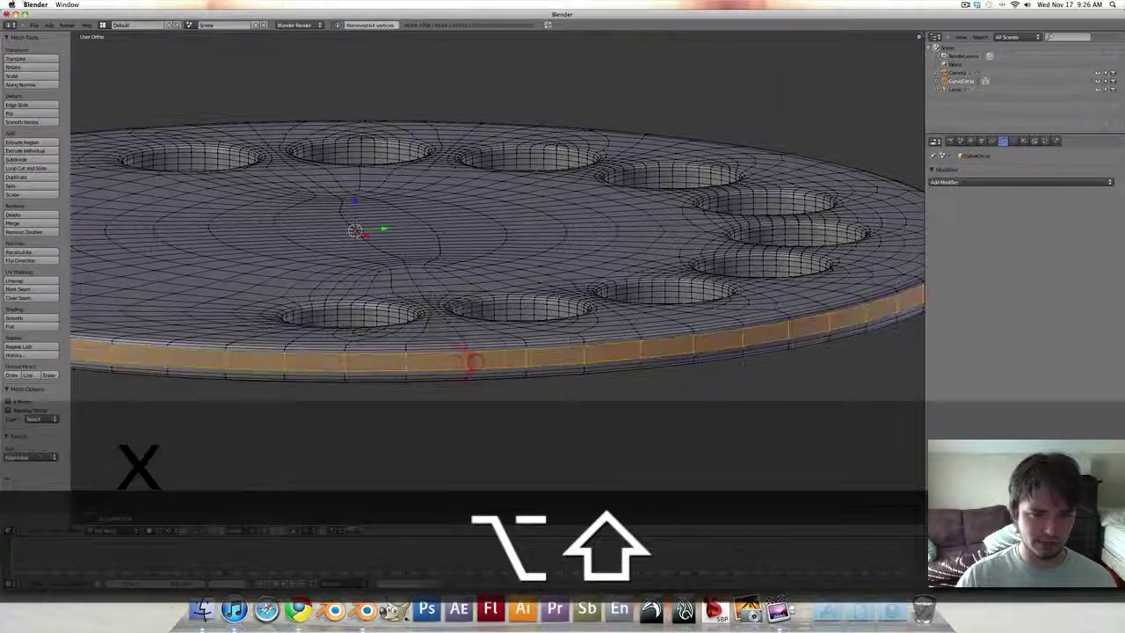
key(a)
key(x)
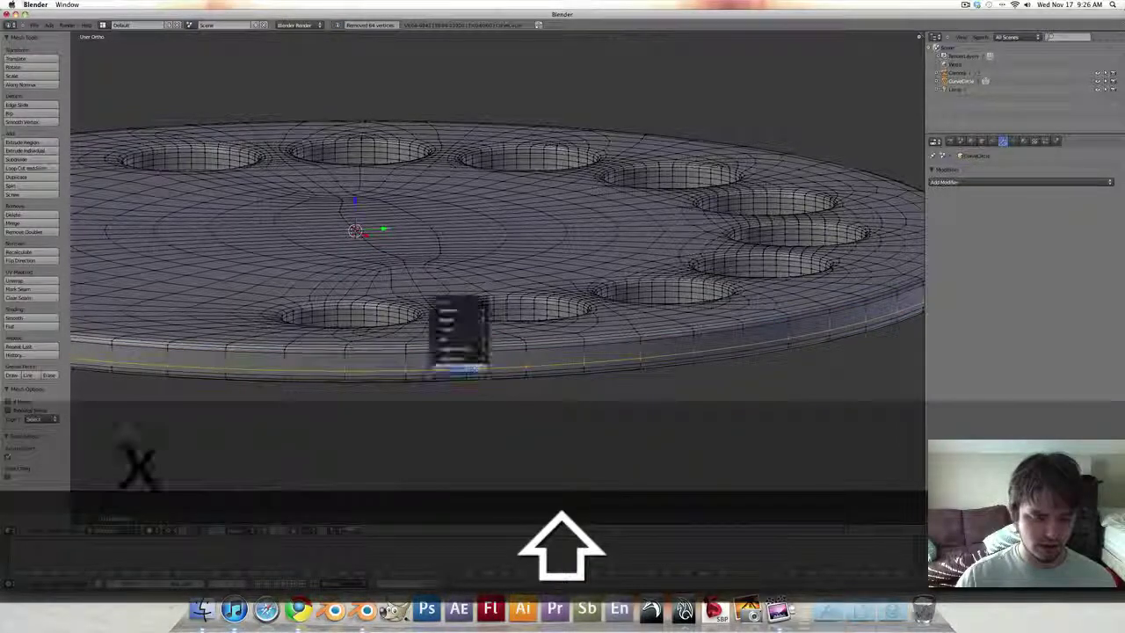
alt+shift+click(472, 362)
Step: Select the circular edge loop around the centre of the disc's underside and delete its vertices
alt+drag(475, 376, 501, 372)
scroll(603, 361, down, 2)
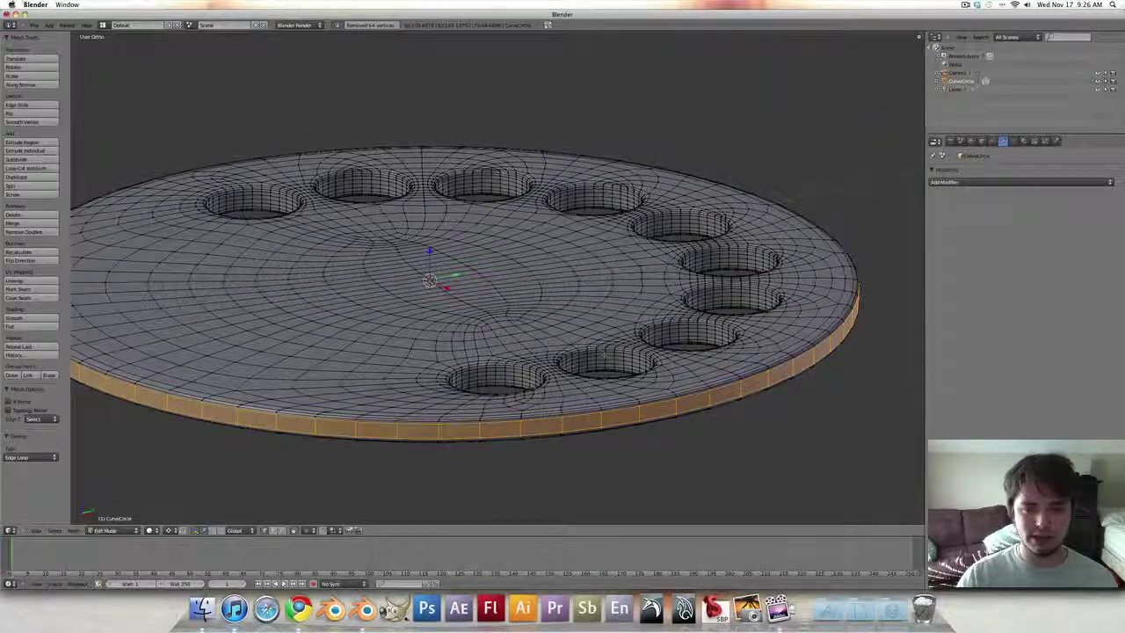
alt+drag(585, 352, 574, 323)
key(a)
alt+shift+right_click(537, 159)
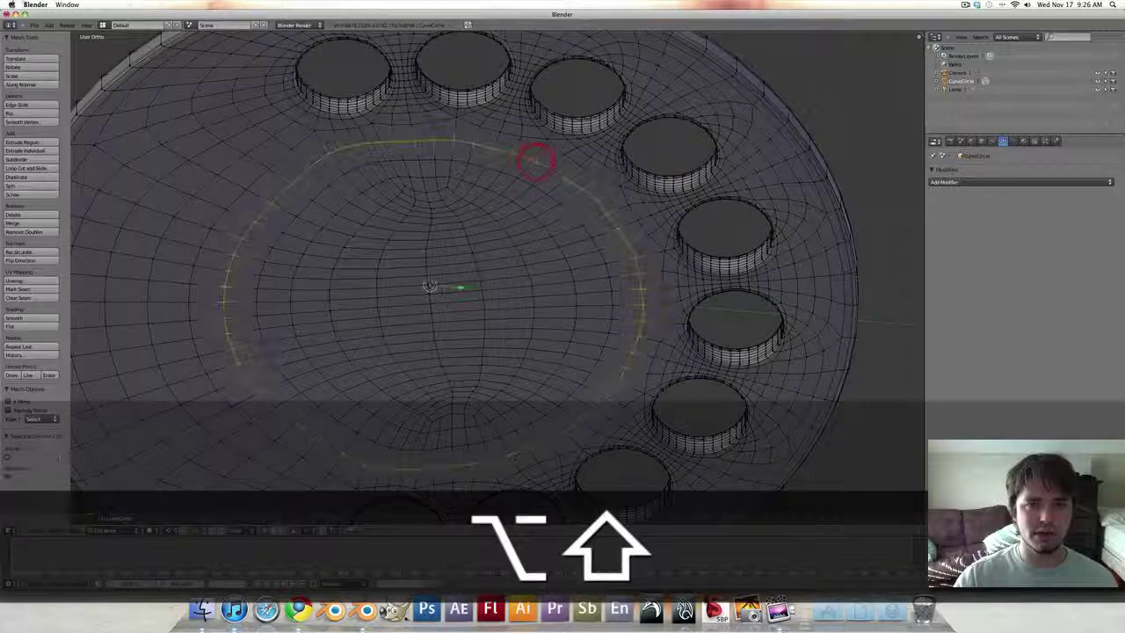
key(x)
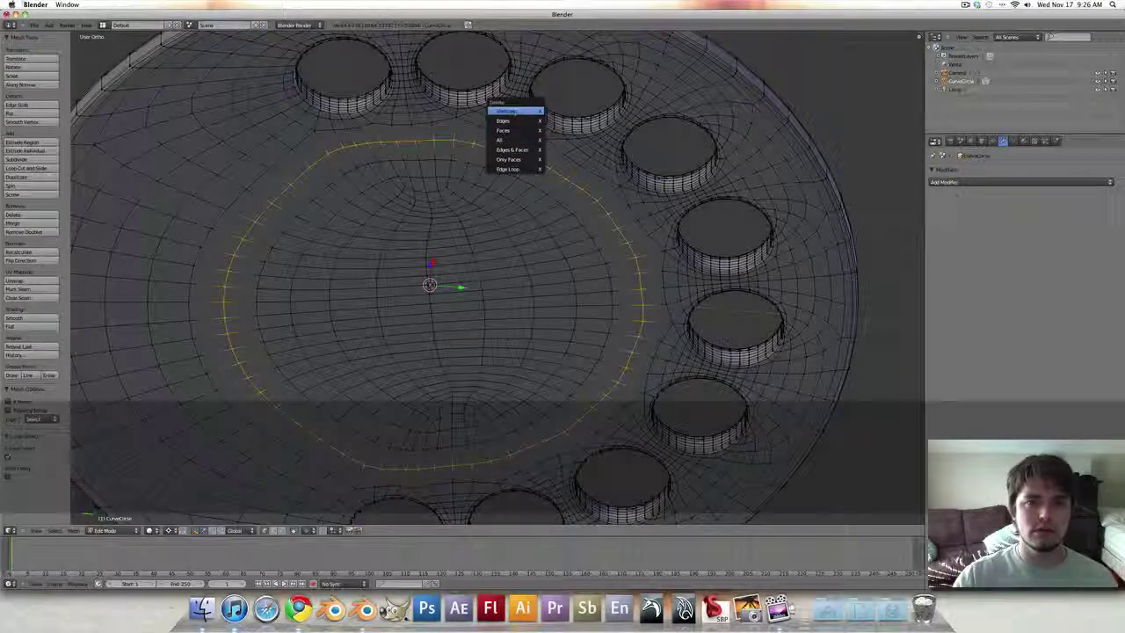
click(515, 112)
Step: Delete all vertices of the detached patch in the centre of the underside
right_click(515, 176)
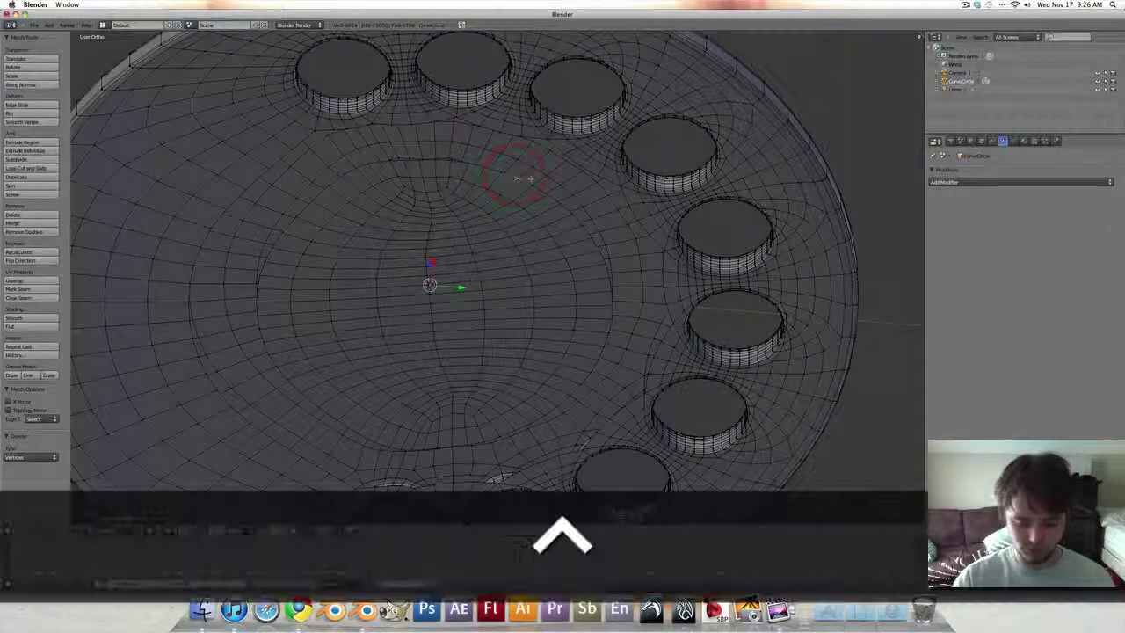
key(ctrl+l)
key(x)
click(524, 178)
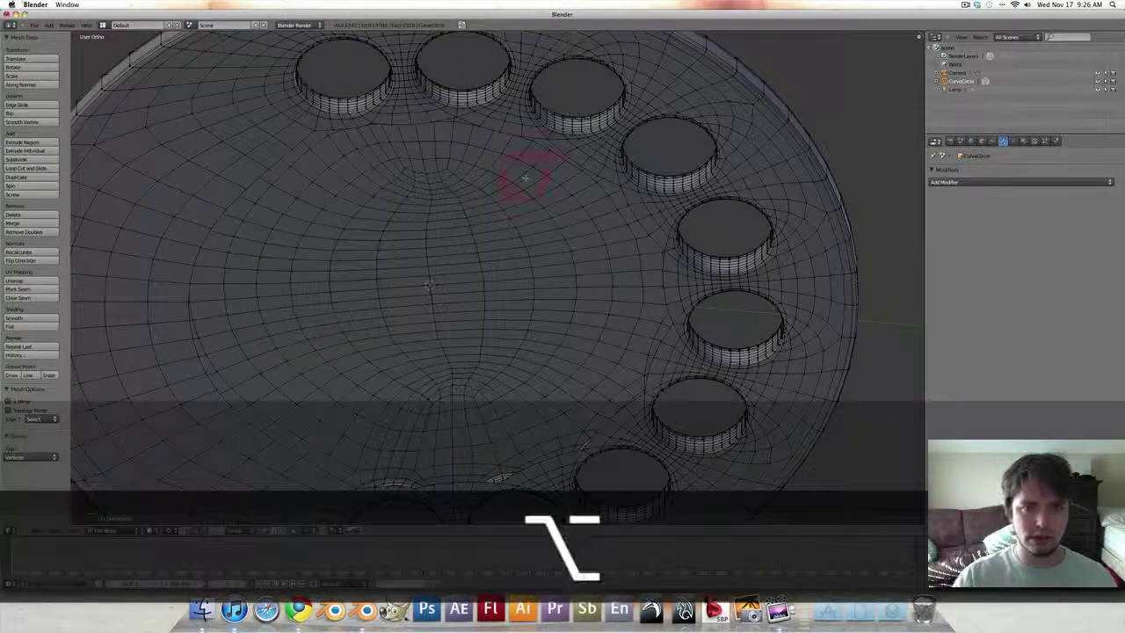
Step: Select the closed ring of edge loops around the centre of the disc's top face and delete its vertices
alt+drag(524, 179, 525, 352)
scroll(565, 269, down, 4)
alt+drag(538, 286, 587, 304)
scroll(571, 295, up, 2)
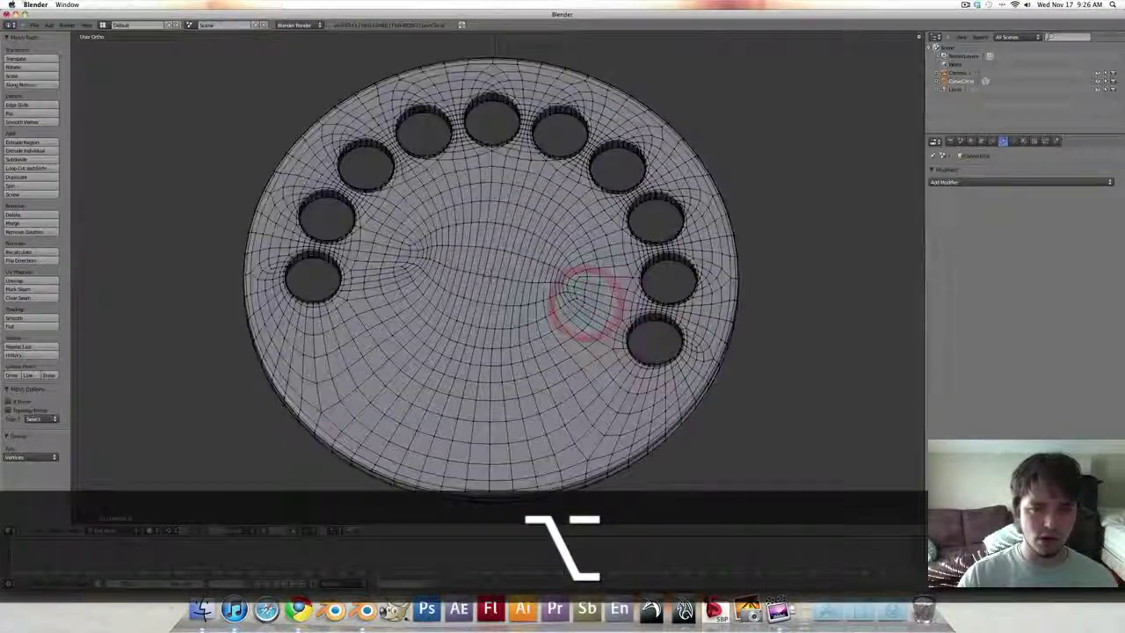
alt+shift+right_click(561, 242)
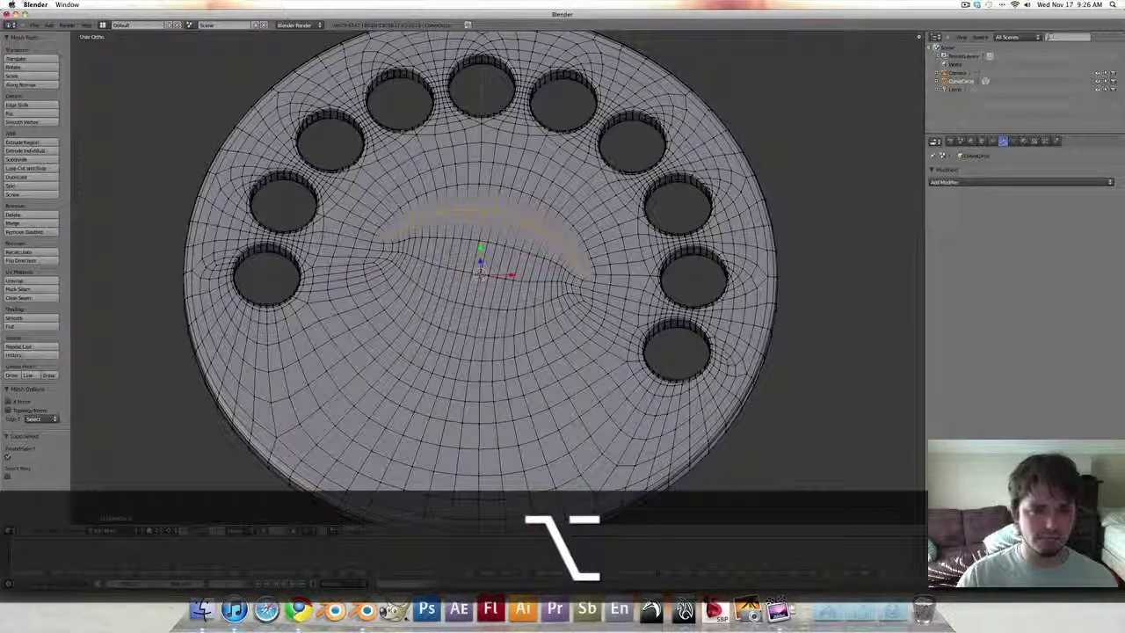
alt+shift+right_click(384, 251)
key(ctrl+z)
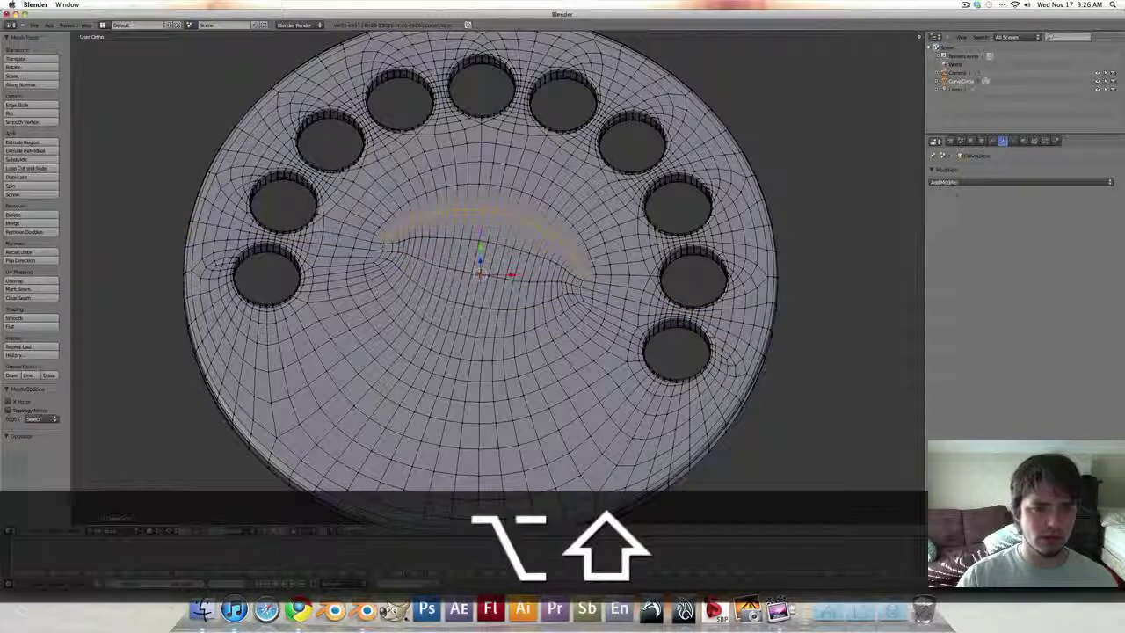
alt+shift+click(386, 249)
alt+shift+click(582, 282)
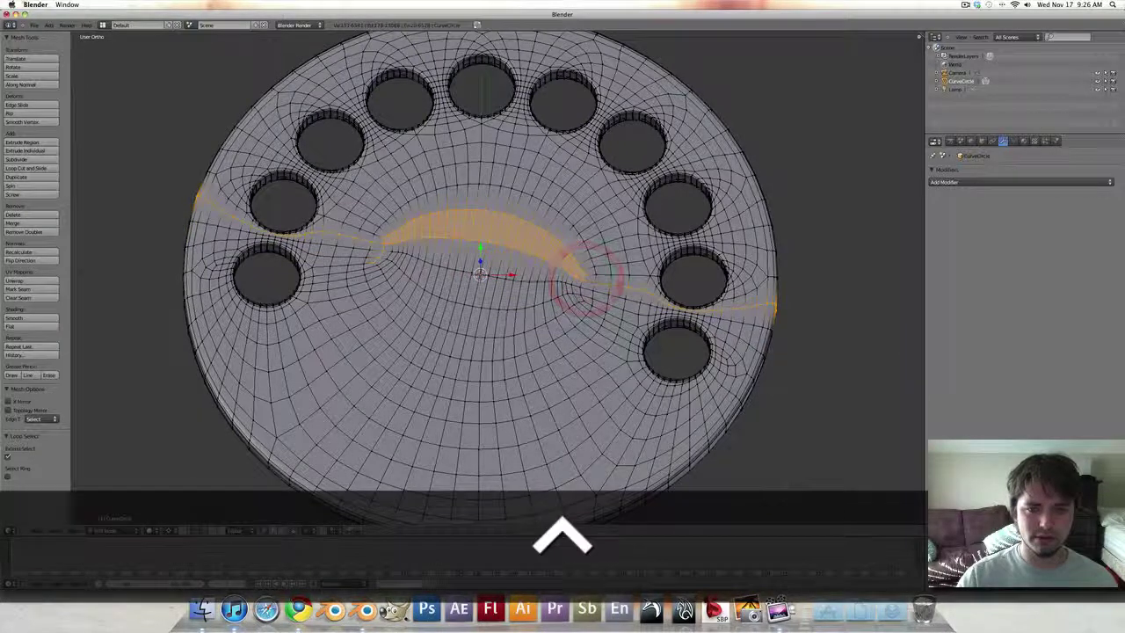
key(ctrl+z)
alt+shift+click(562, 312)
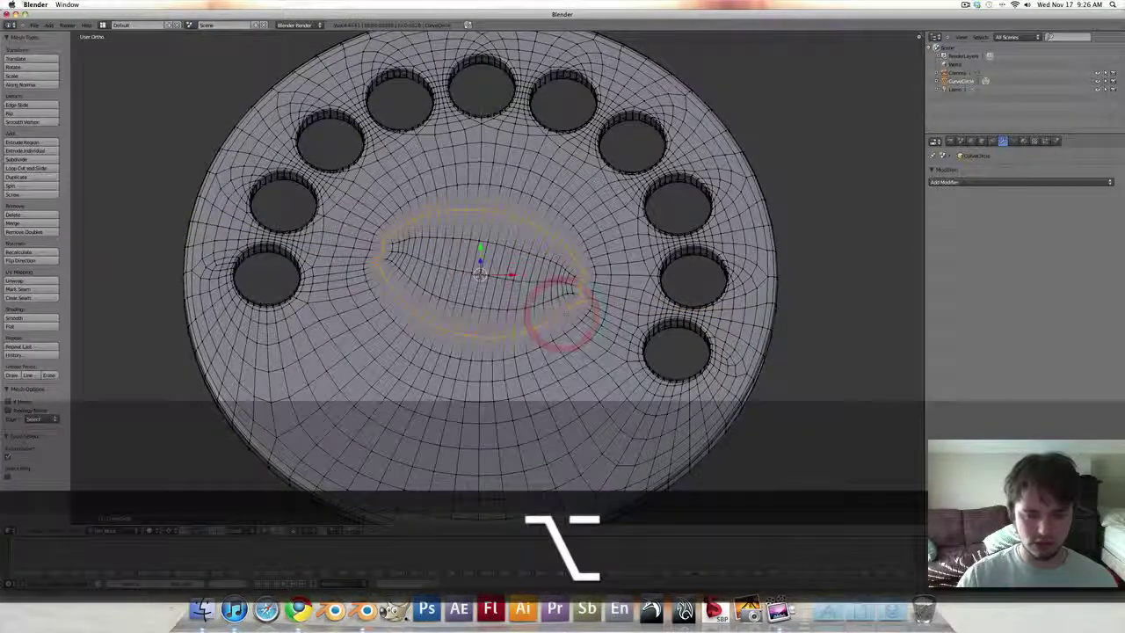
click(544, 314)
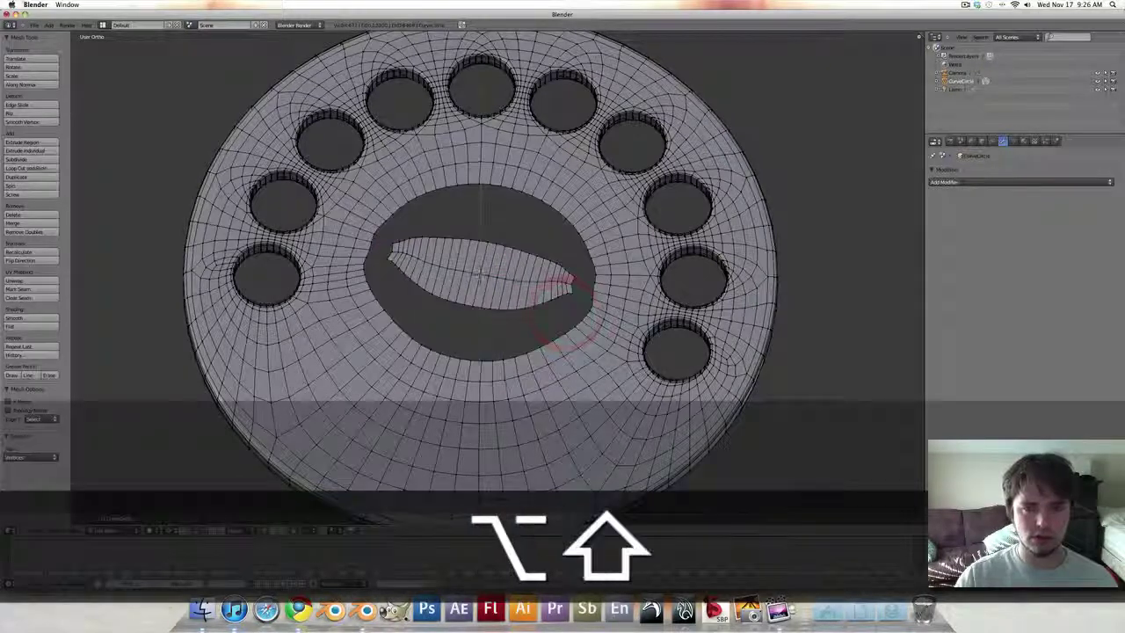
Step: Select the whole detached patch in the centre of the disc's top face and delete its vertices
key(ctrl+l)
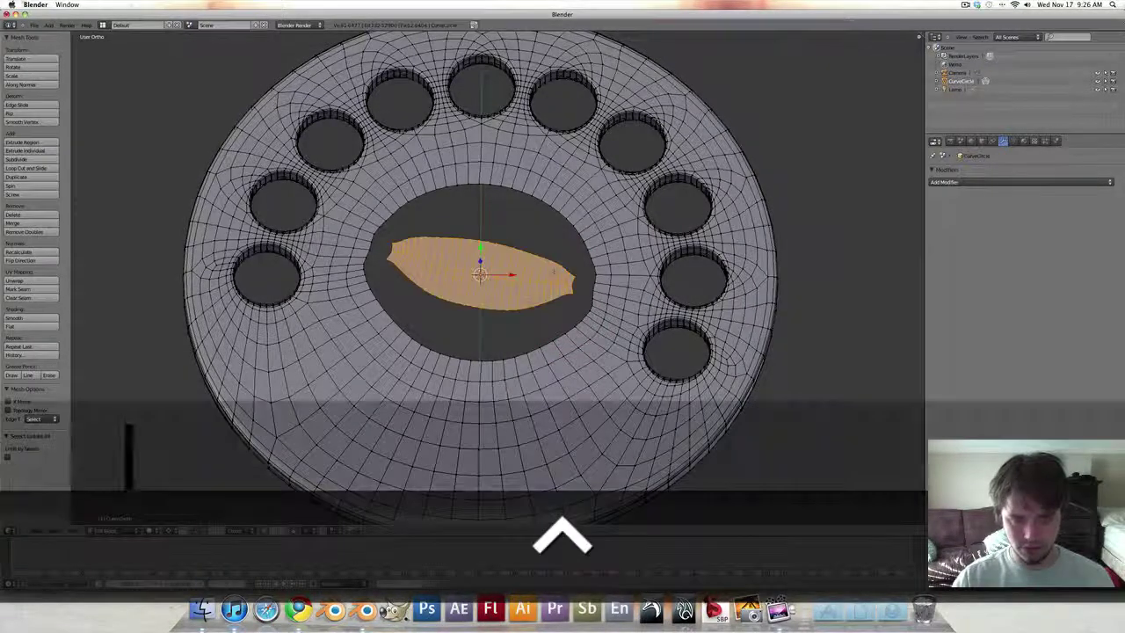
key(x)
click(551, 271)
Step: Select the border edge loop of the central opening in the top face and round it into a circle with To Sphere
alt+shift+click(578, 239)
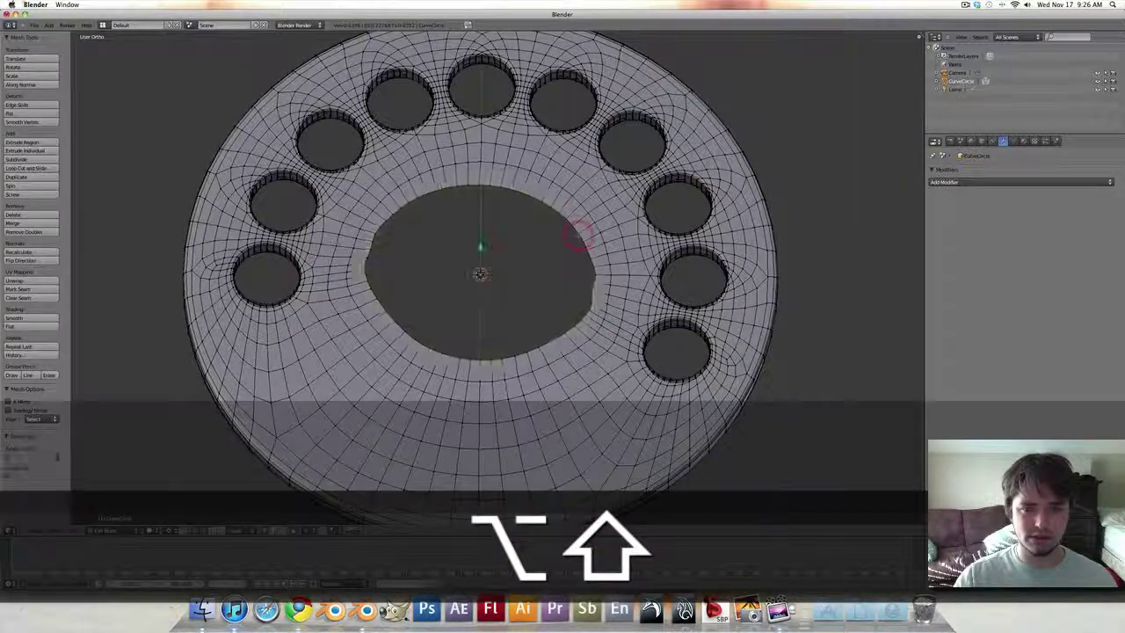
key(shift+alt+s)
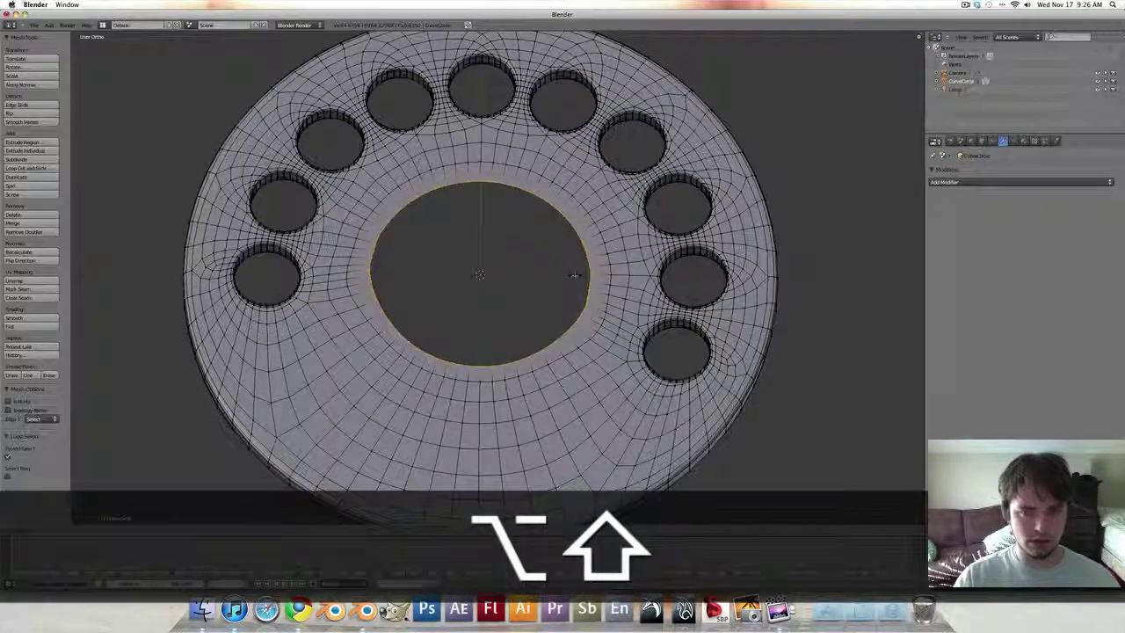
click(495, 269)
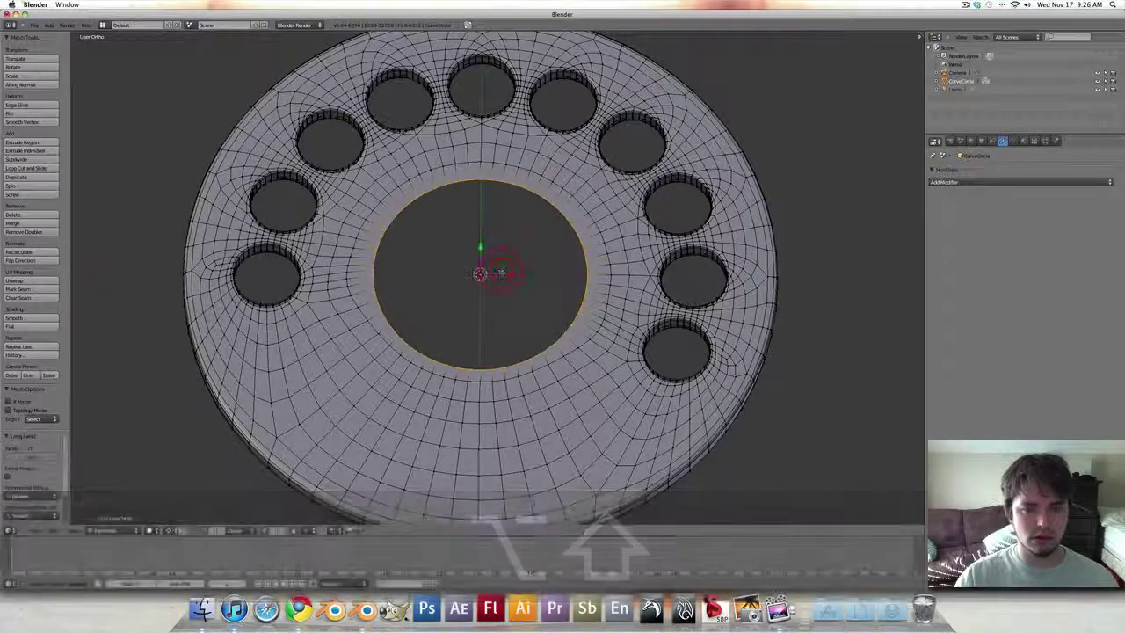
Step: Extrude the opening's border inward at a scale of about 0.67 and merge the new loop at its center to close the hole
key(e)
key(s)
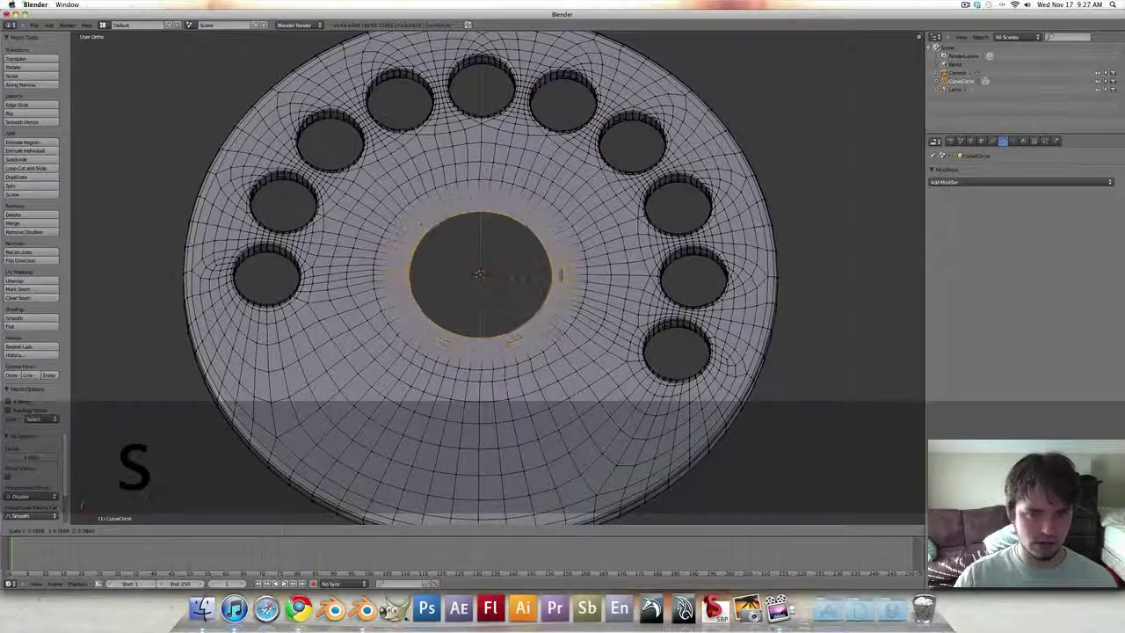
click(522, 278)
key(alt+m)
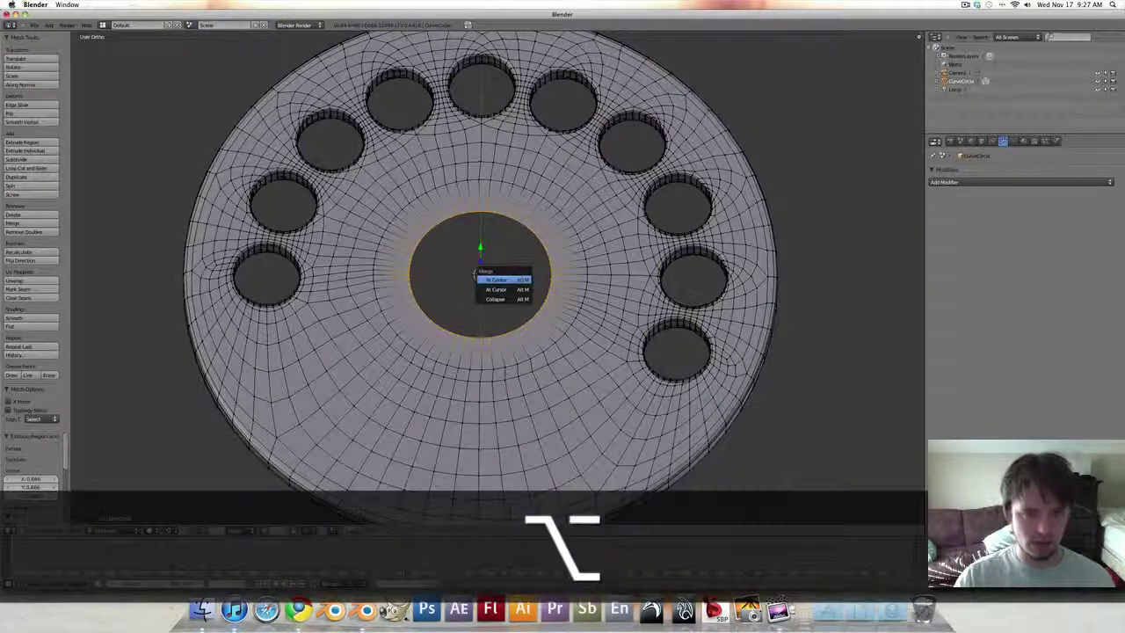
click(520, 278)
Step: Return to Object Mode and inspect the dial's top surface, rim and finger holes from several angles
key(Tab)
mouse_move(520, 278)
middle_down()
mouse_move(520, 216)
mouse_move(535, 276)
middle_up()
scroll(535, 276, down, 5)
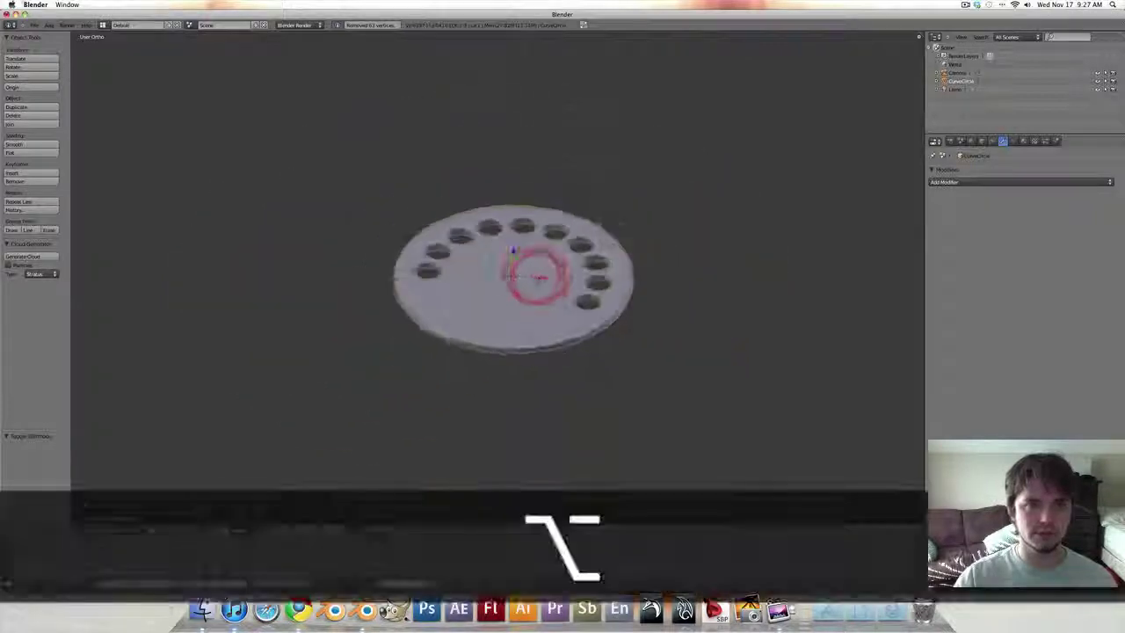
alt+drag(535, 276, 553, 291)
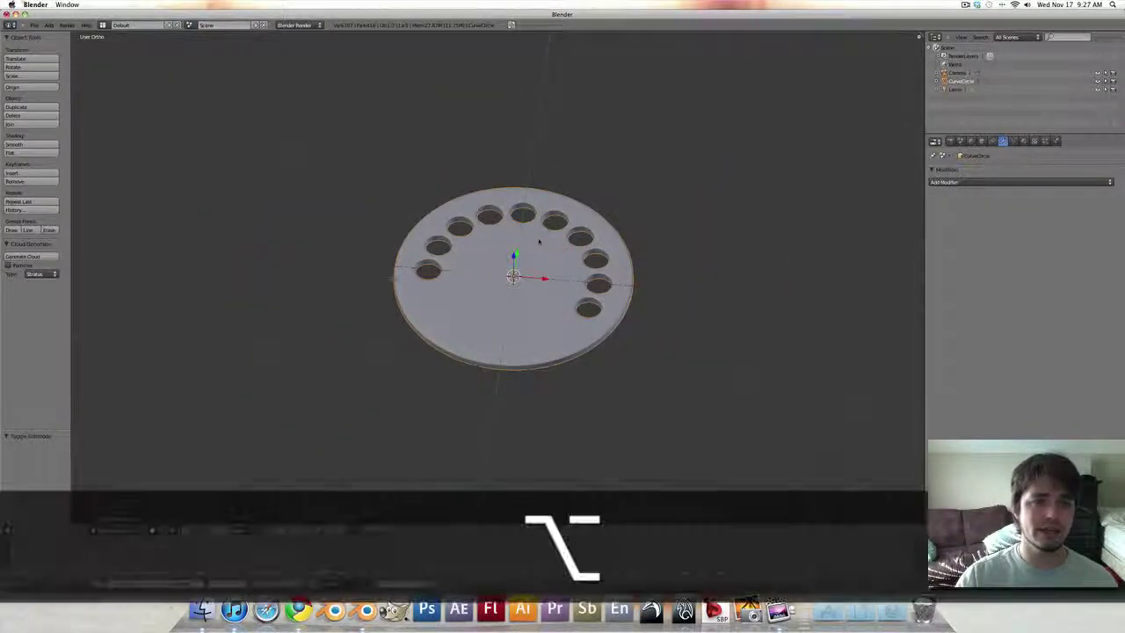
alt+drag(538, 242, 481, 242)
scroll(515, 238, up, 3)
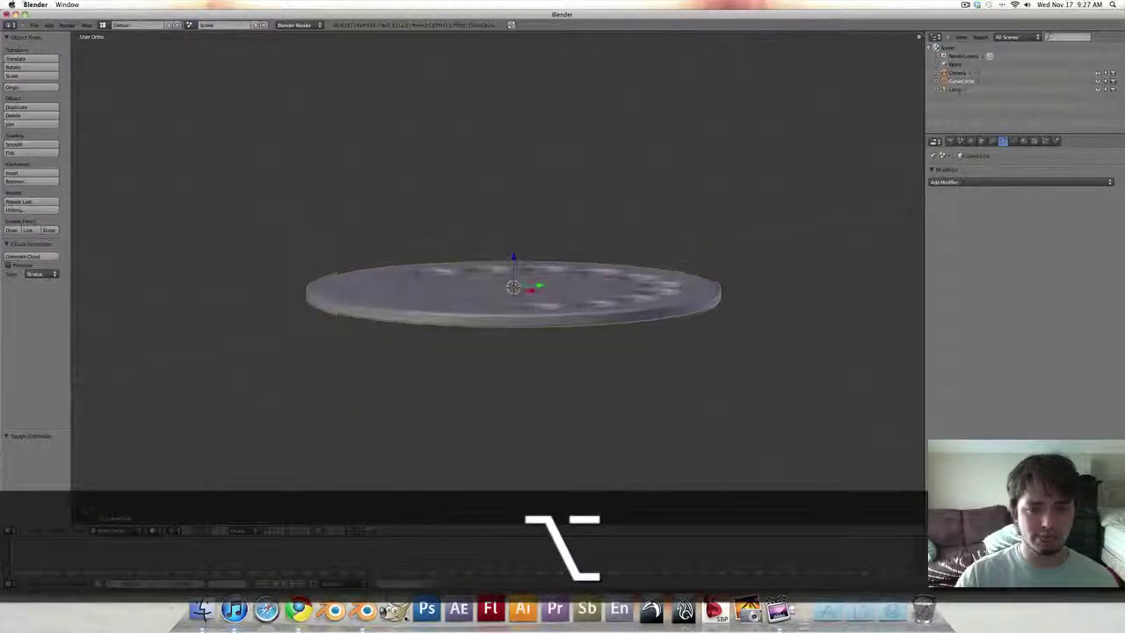
middle_drag(518, 281, 518, 330)
alt+drag(488, 270, 552, 262)
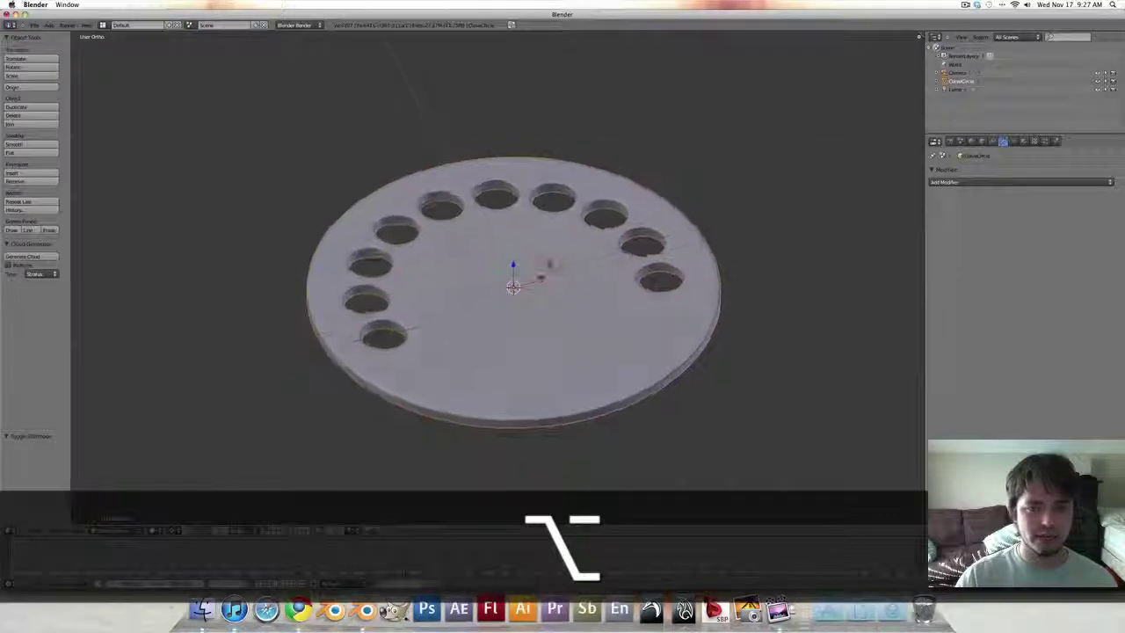